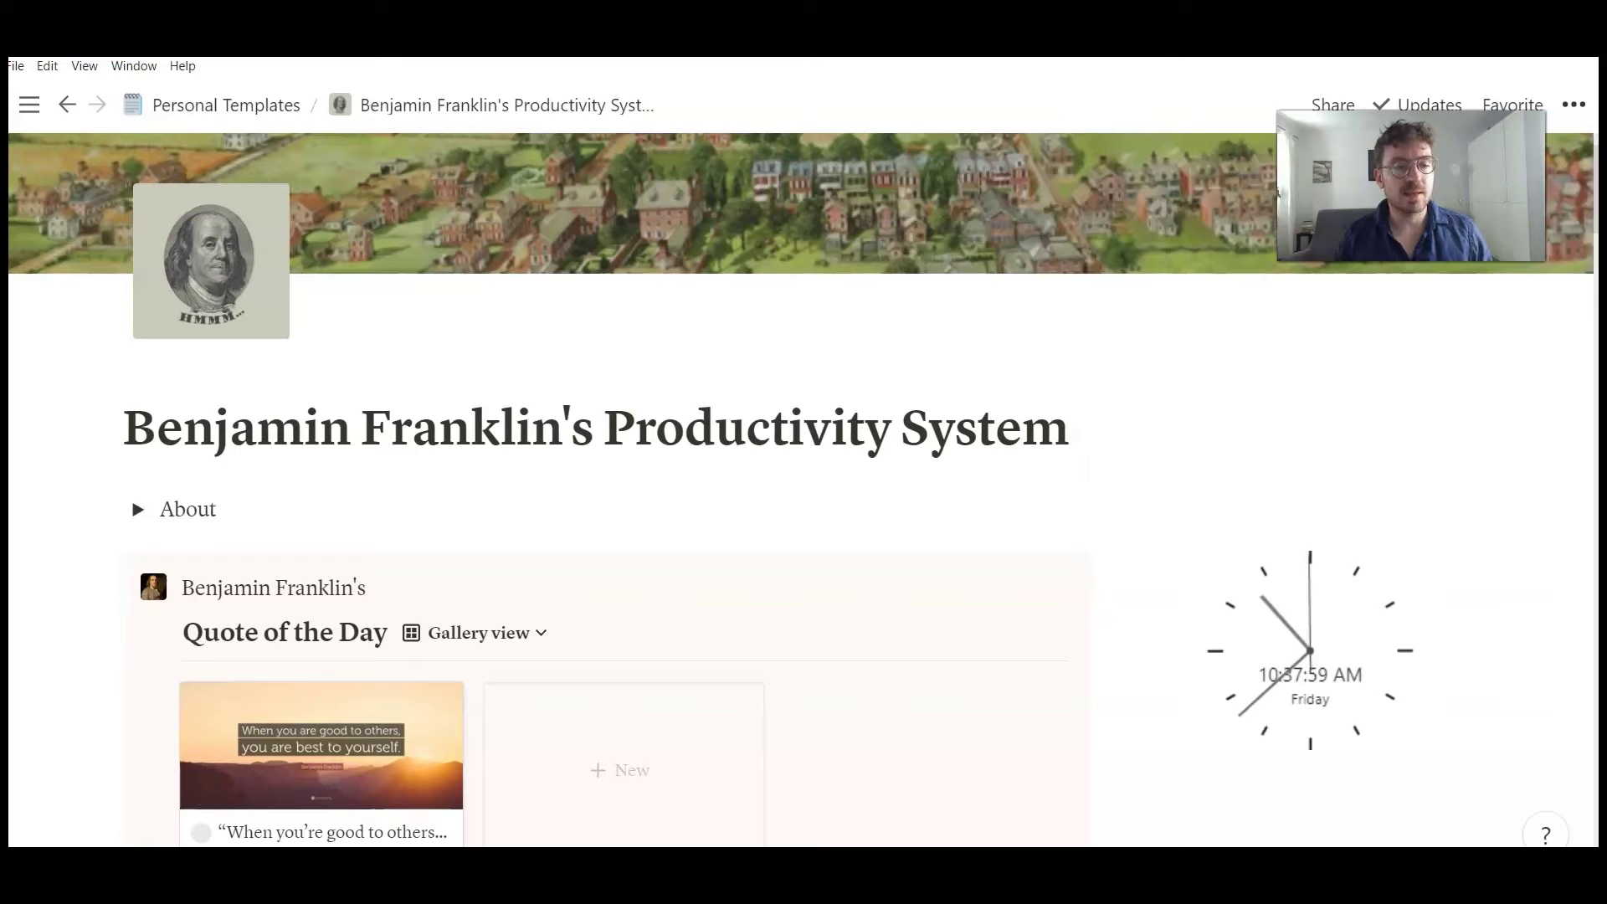
# Open the quote of the day page
pyautogui.scroll(-1, 515, 683)
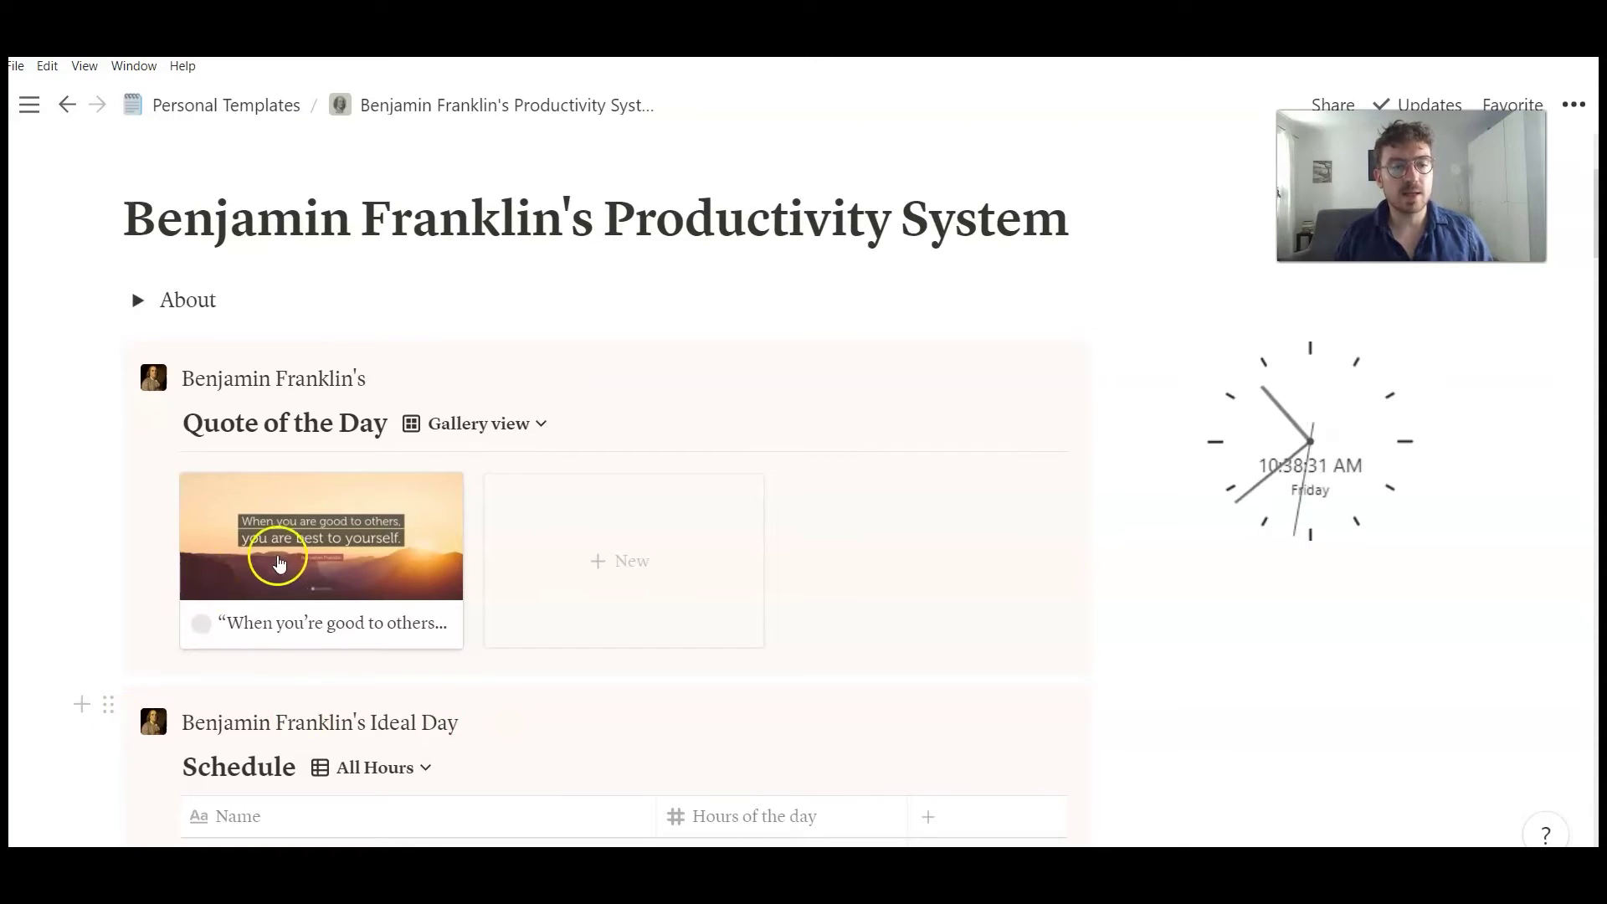
pyautogui.click(293, 550)
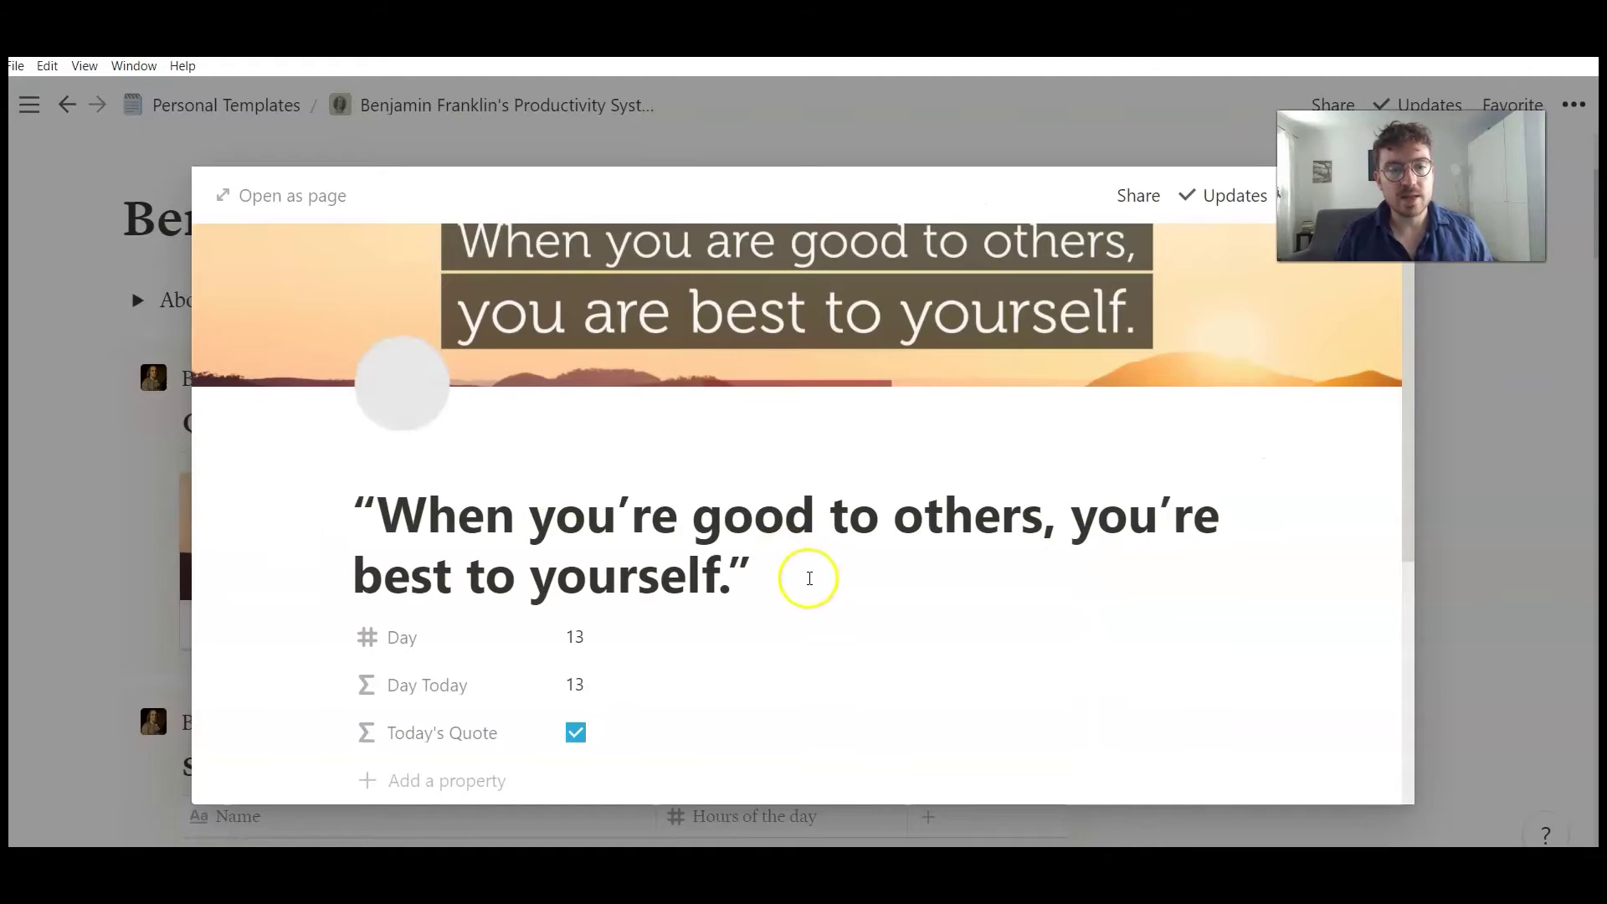
pyautogui.scroll(-1, 801, 578)
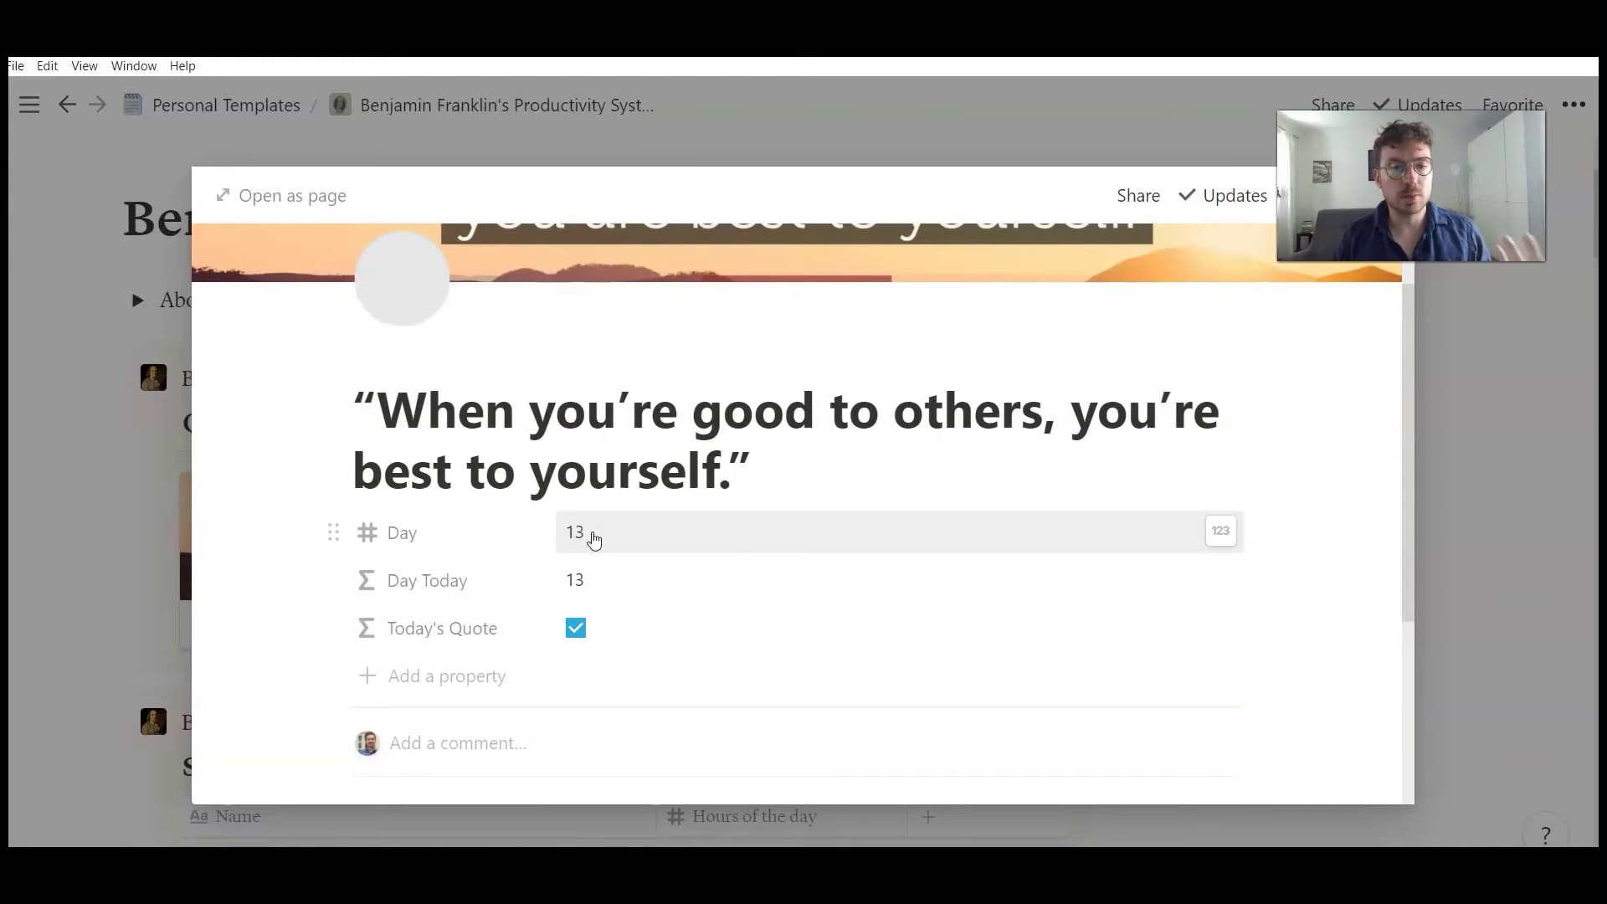
pyautogui.click(598, 581)
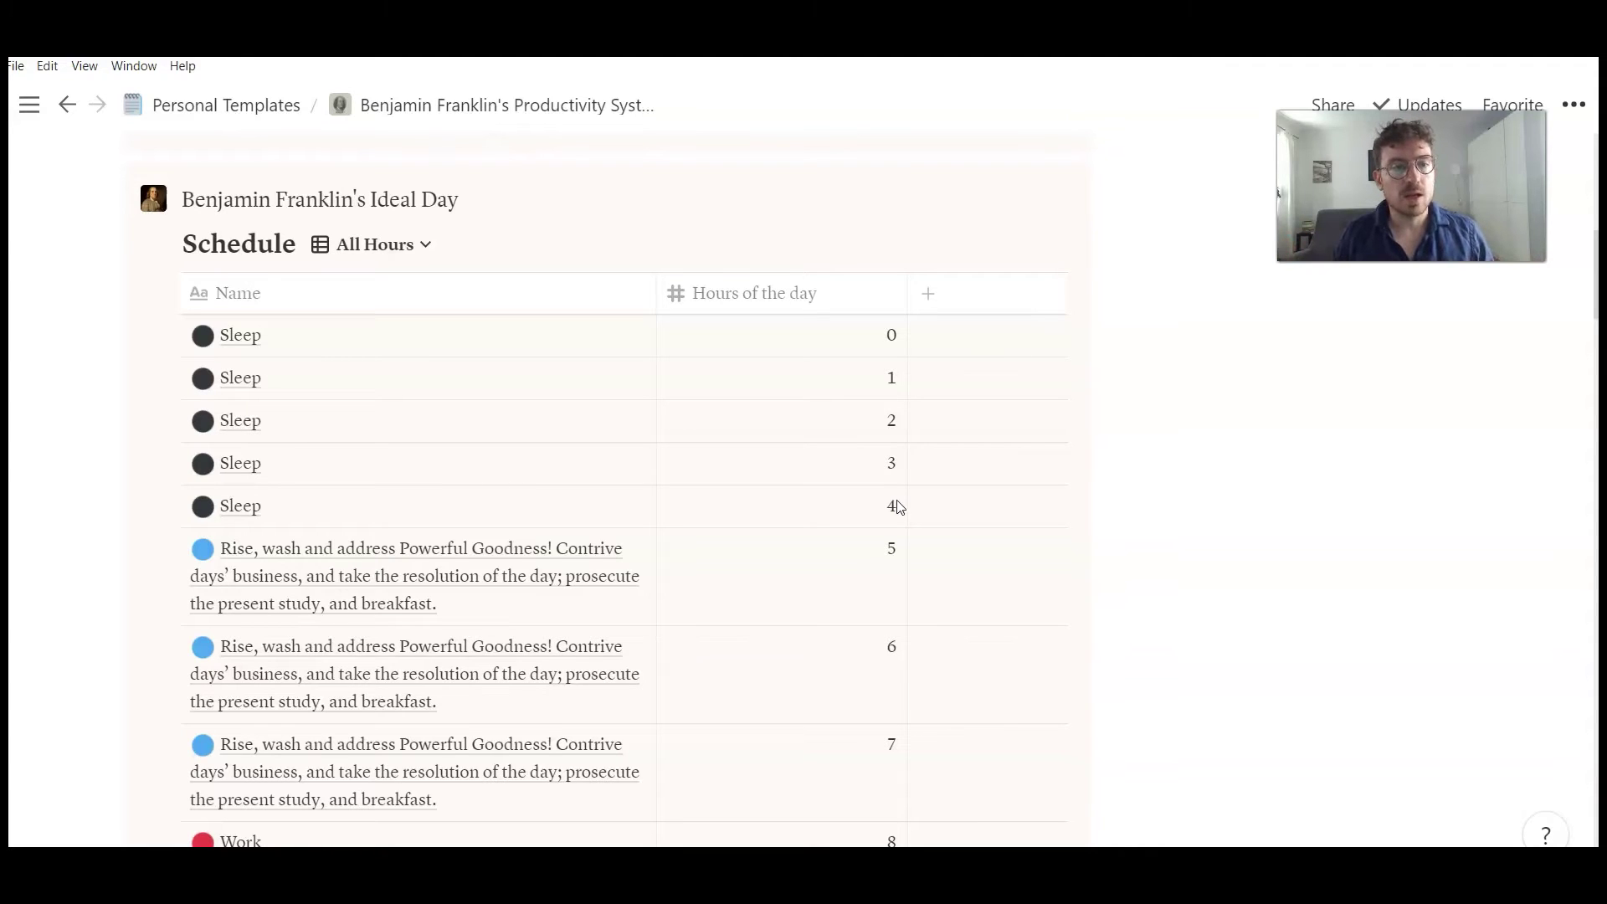
# Browse down the page to the ideal-day Schedule database
pyautogui.scroll(-1, 670, 373)
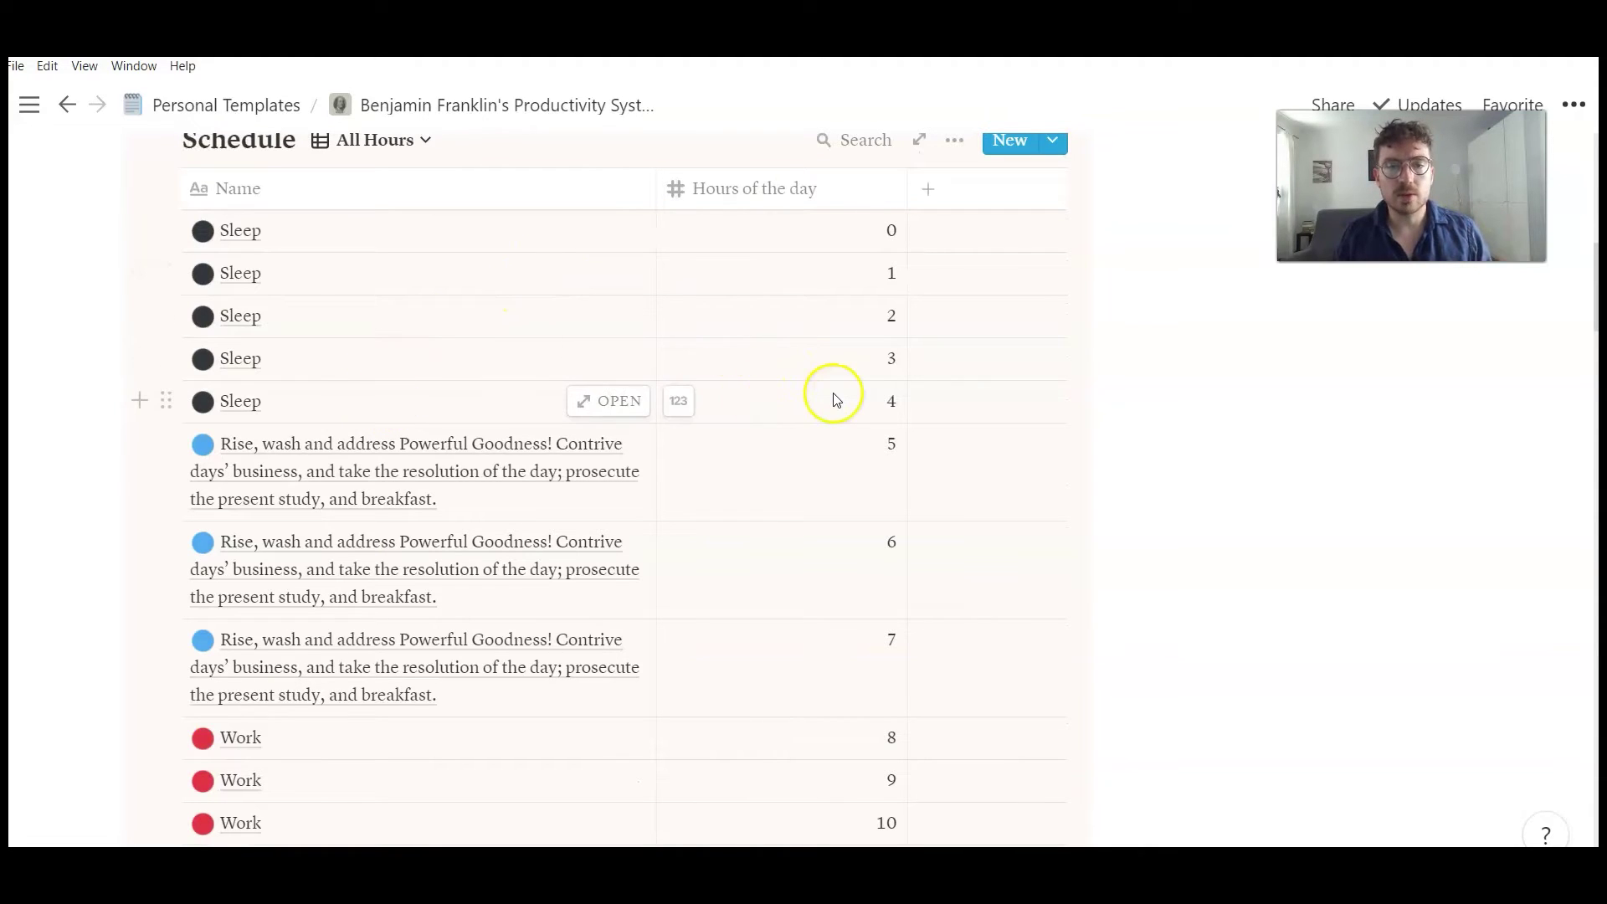
pyautogui.click(830, 449)
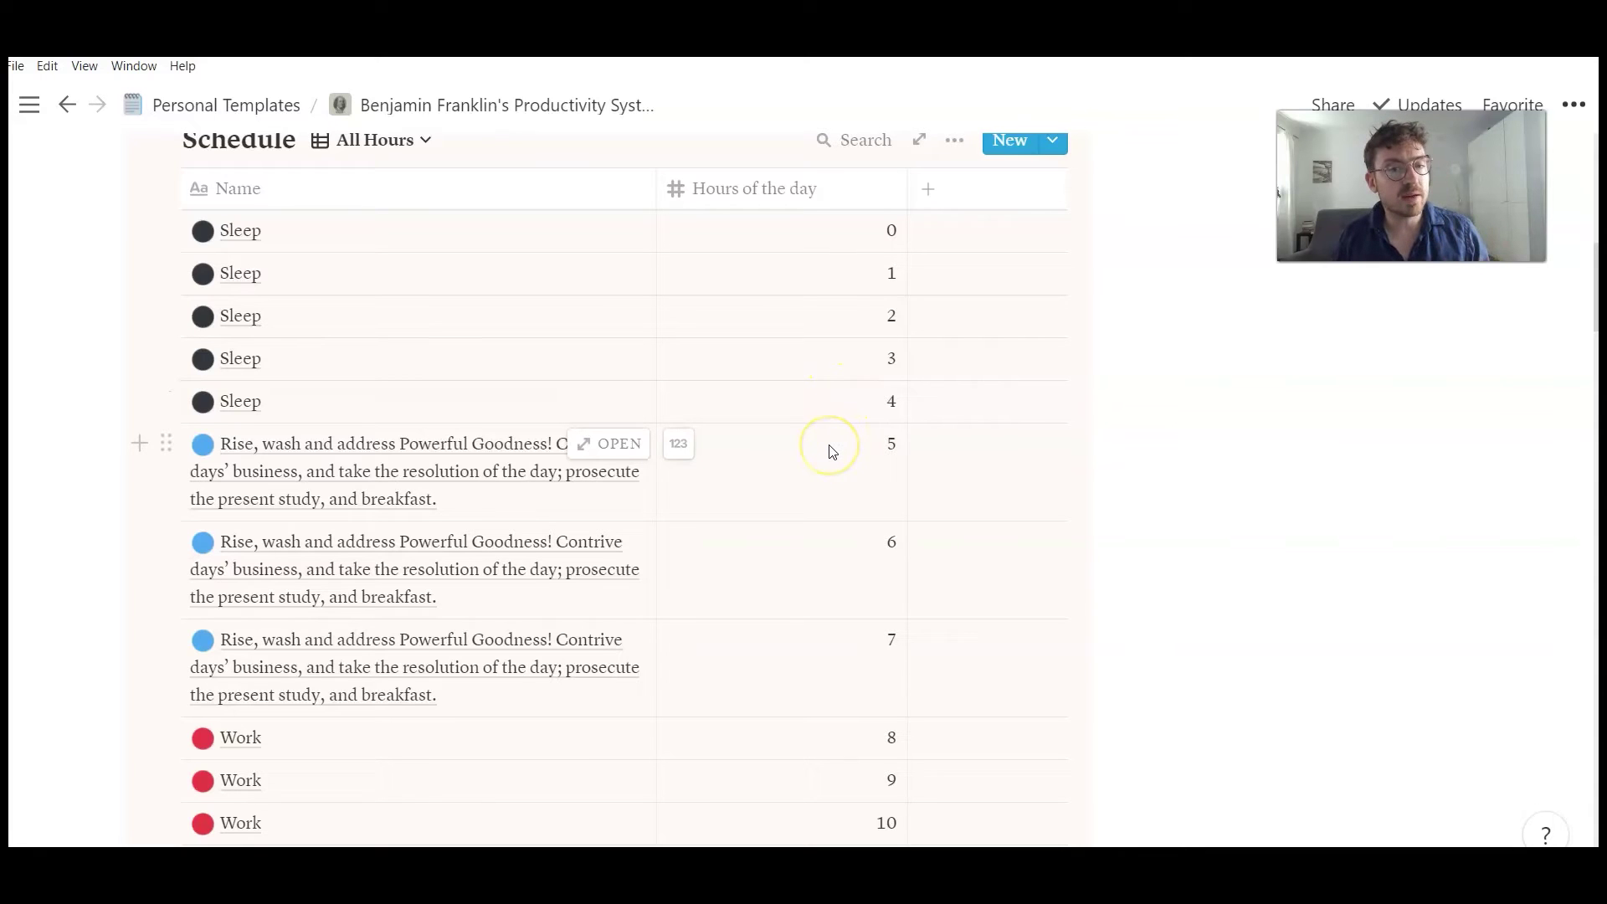
pyautogui.click(833, 502)
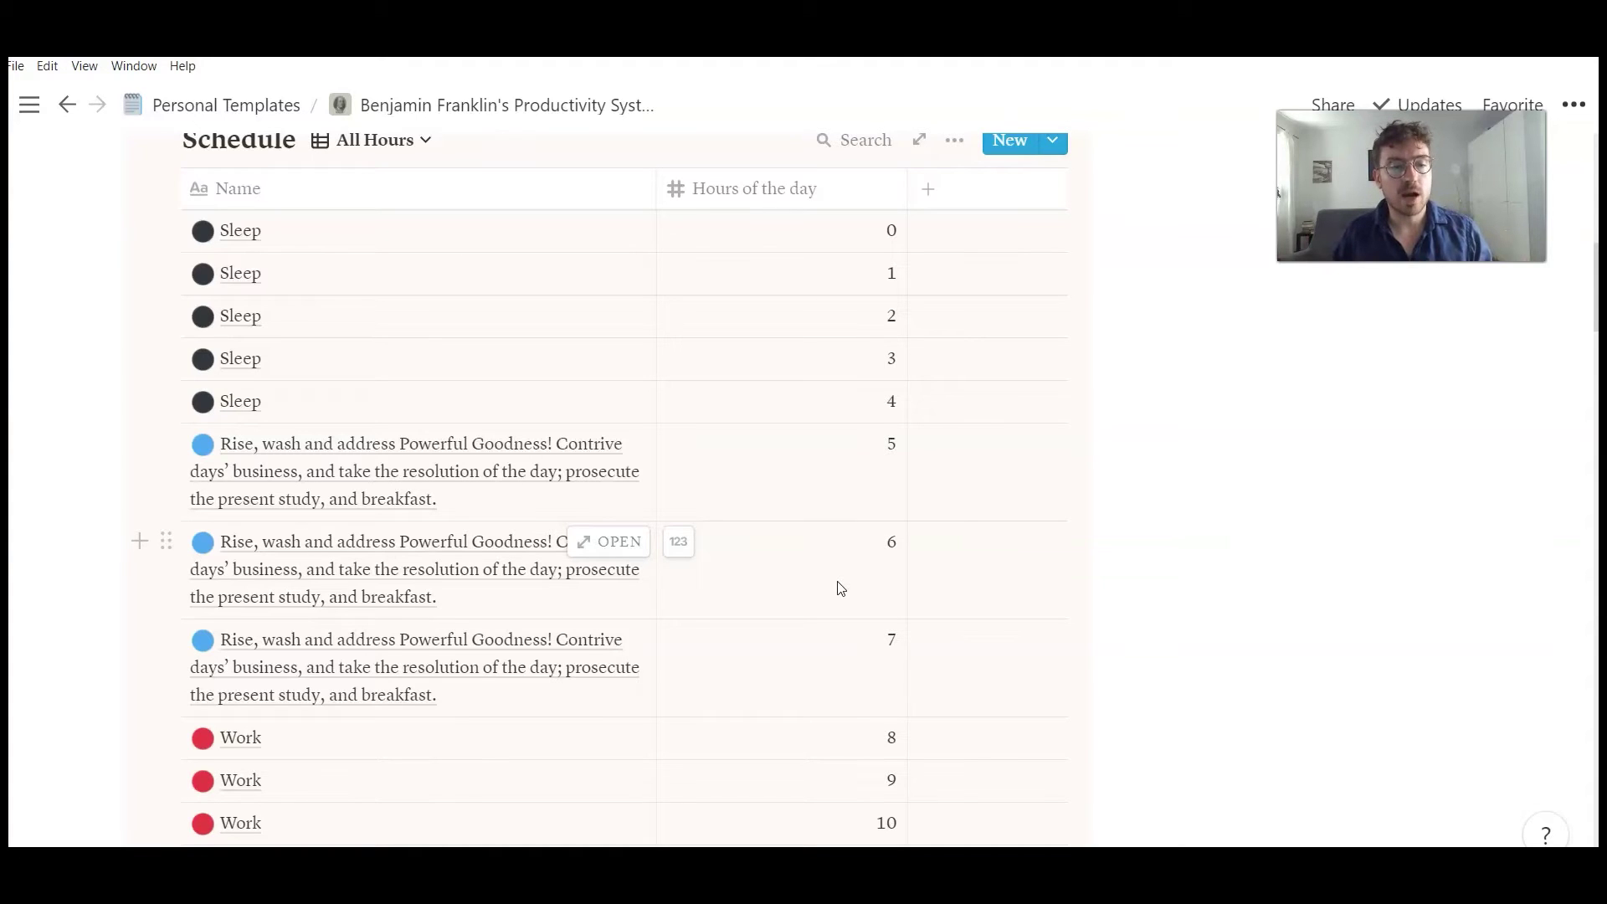
pyautogui.scroll(-3, 837, 593)
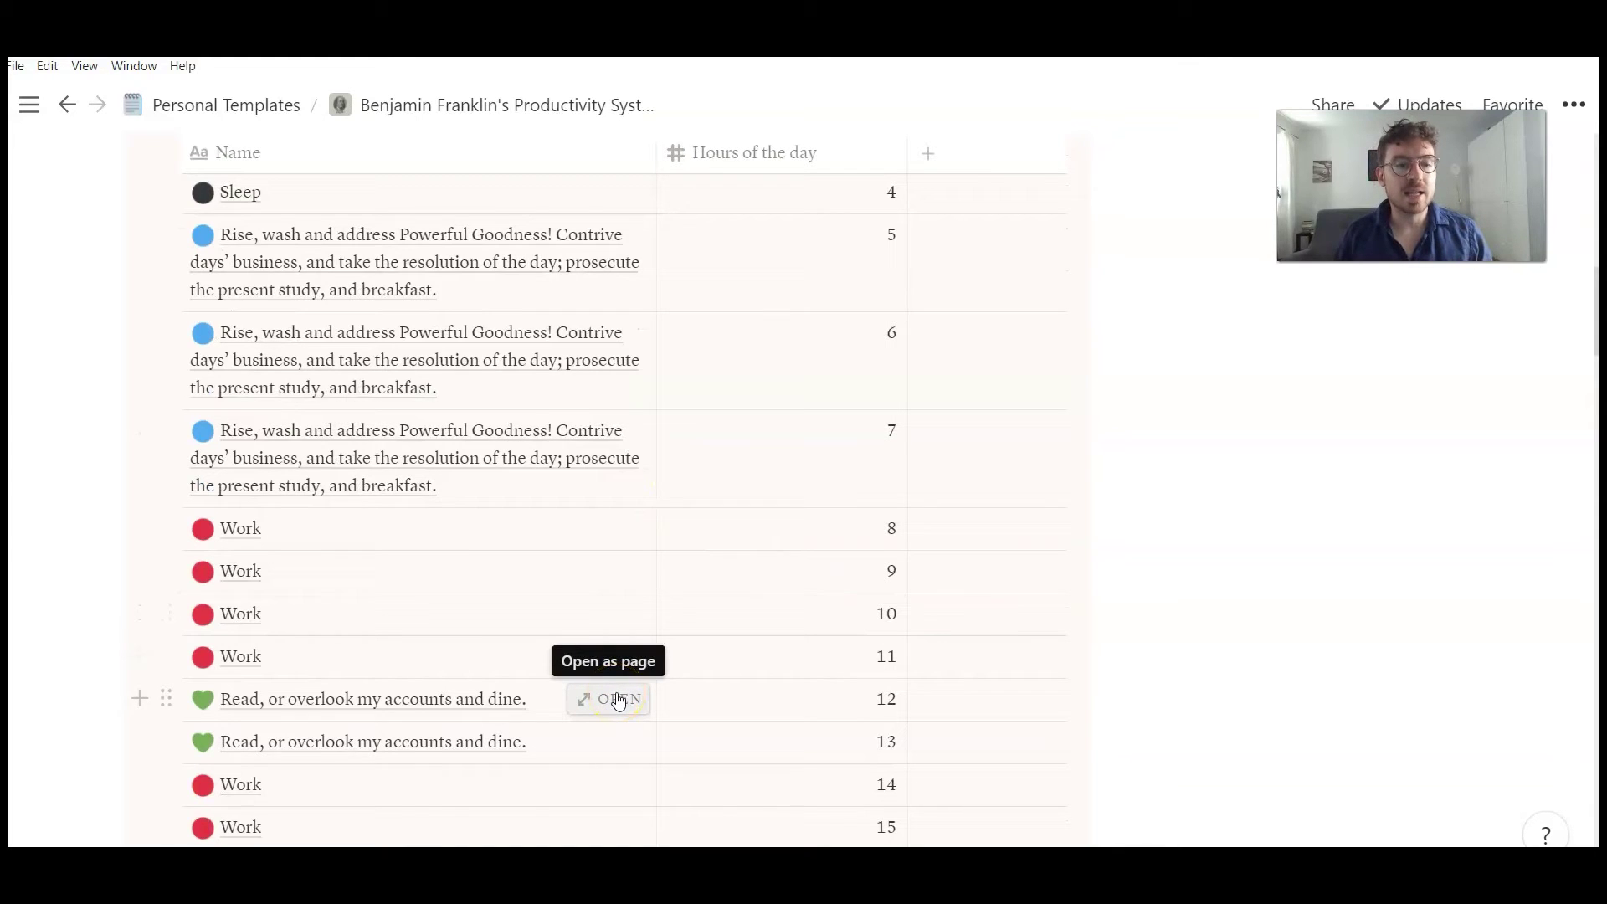
pyautogui.scroll(-5, 617, 701)
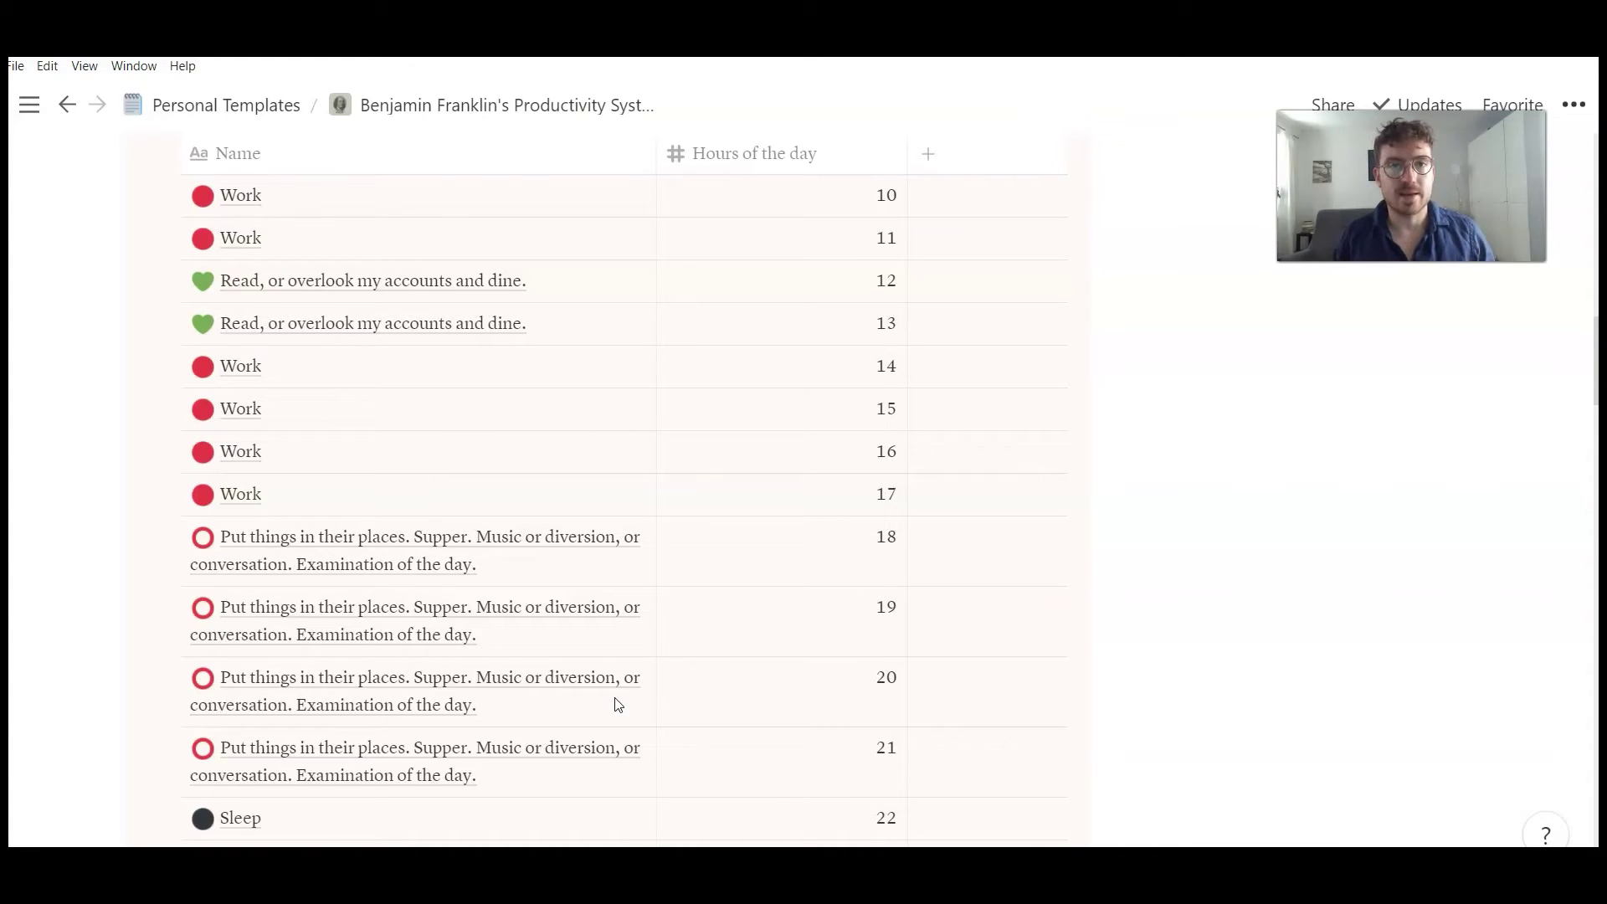
pyautogui.scroll(-1, 618, 705)
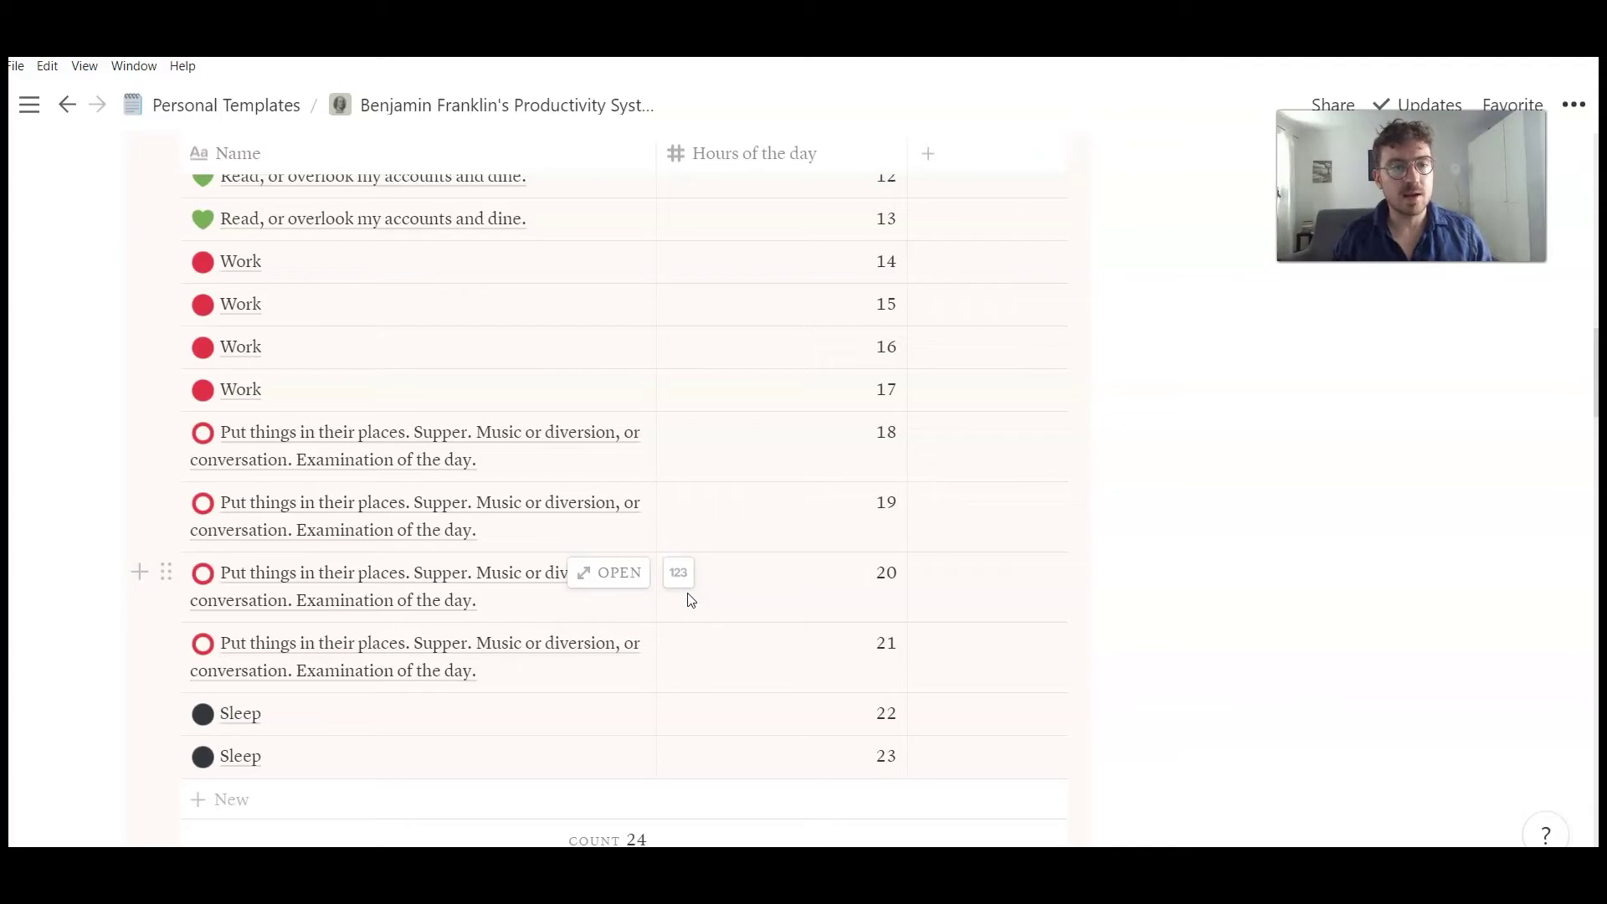
pyautogui.scroll(6, 689, 590)
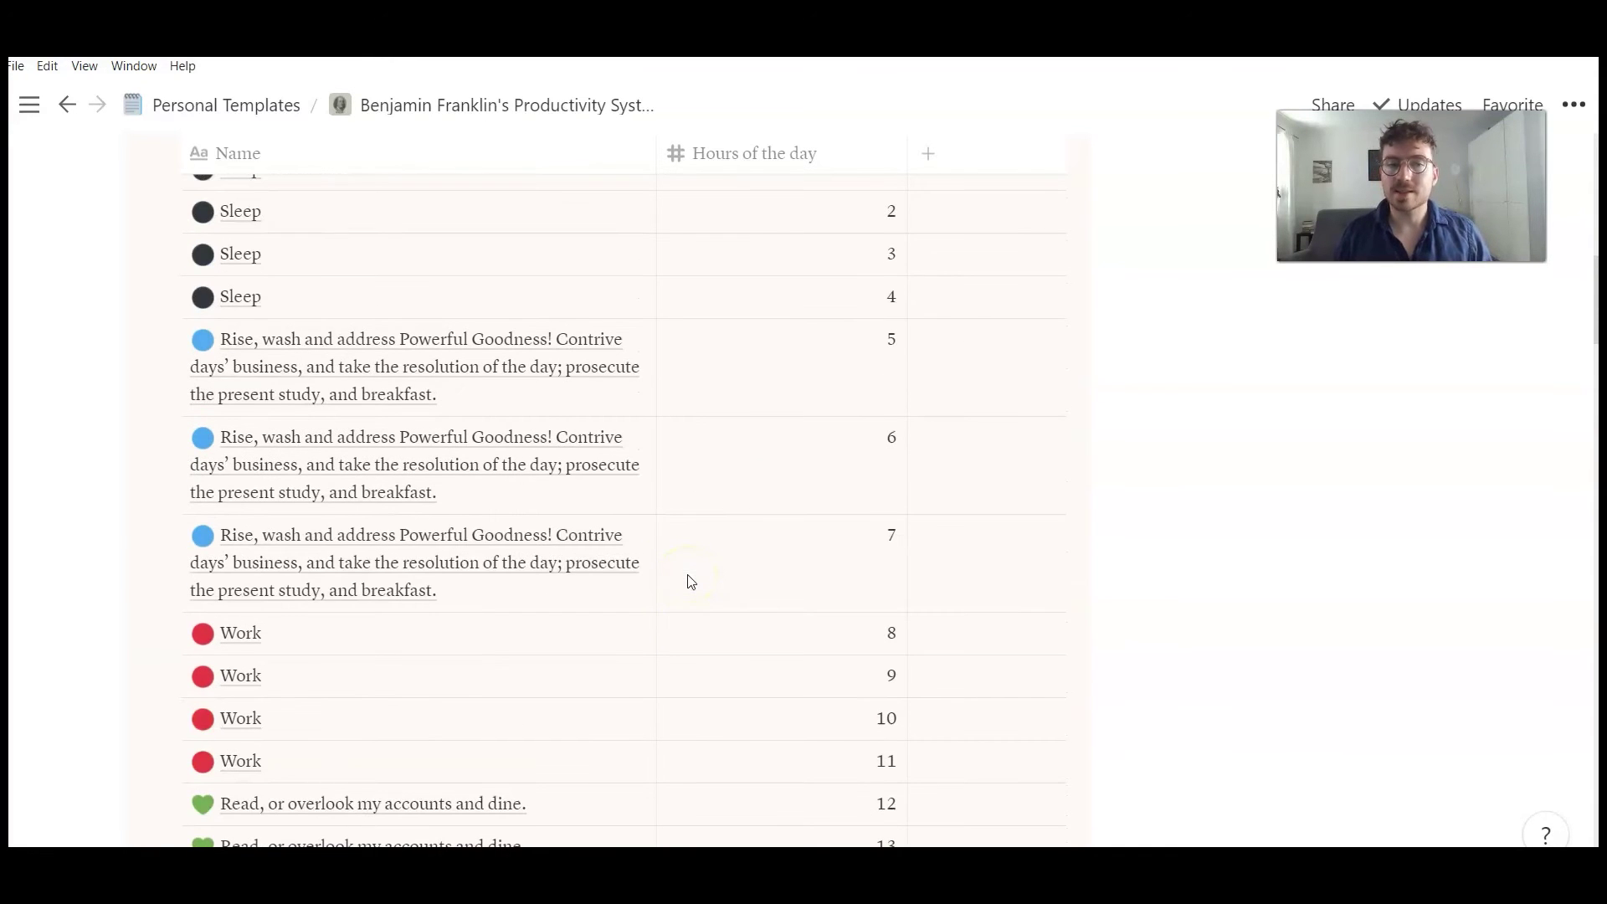
pyautogui.scroll(5, 689, 582)
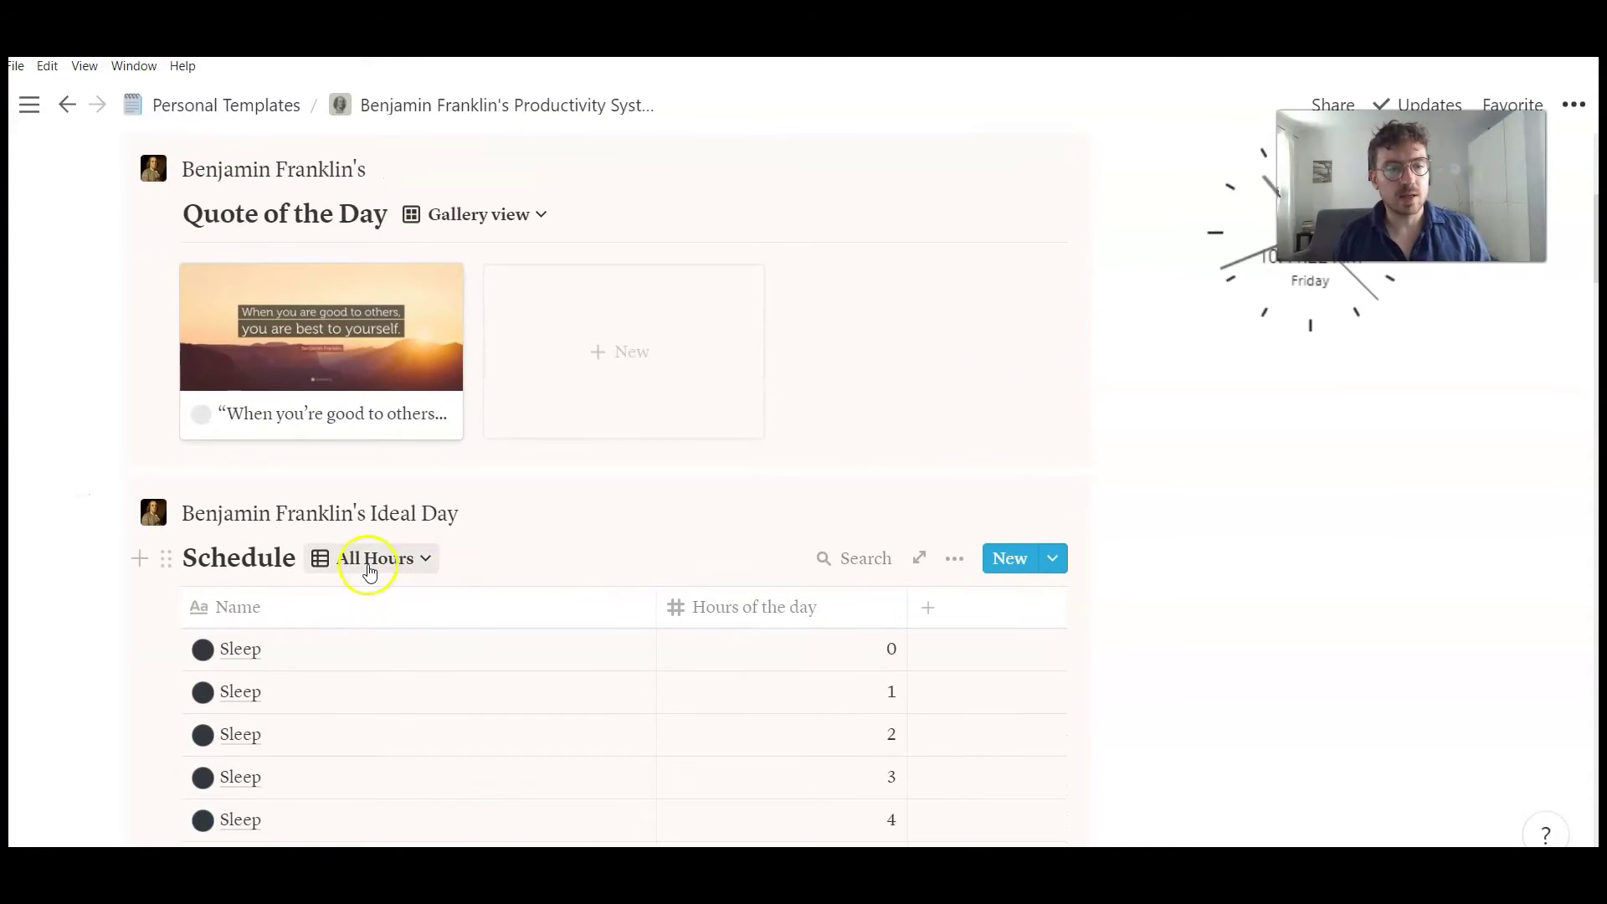
# Switch the Schedule to the Now view showing only the current Work hour, then reopen its views list
pyautogui.click(371, 561)
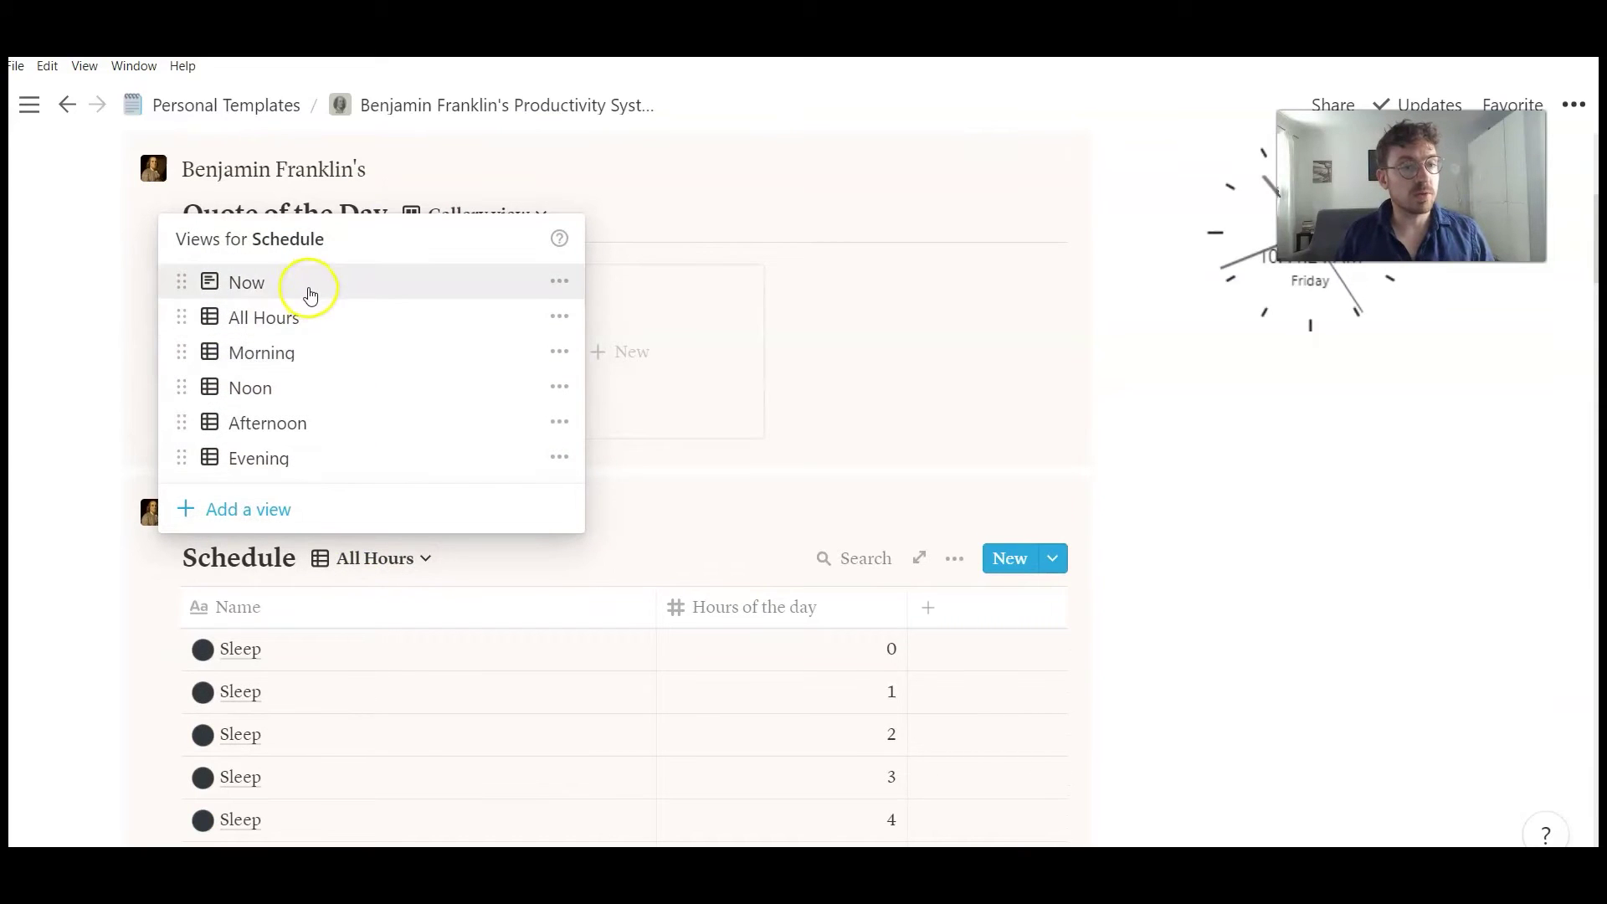
pyautogui.click(309, 290)
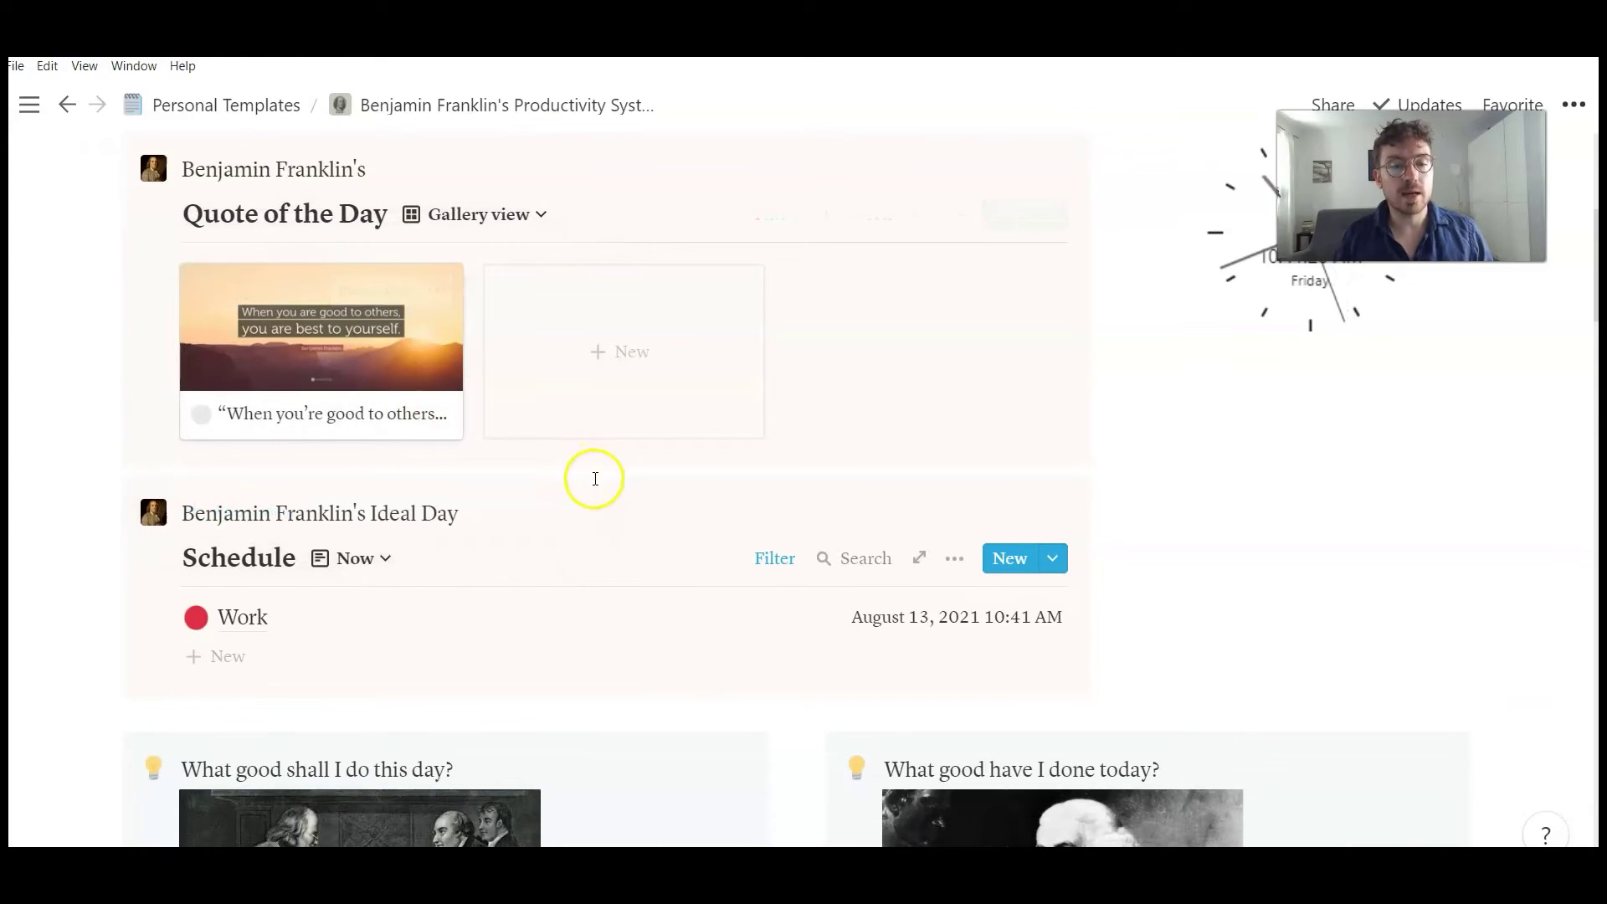
pyautogui.moveTo(1141, 521)
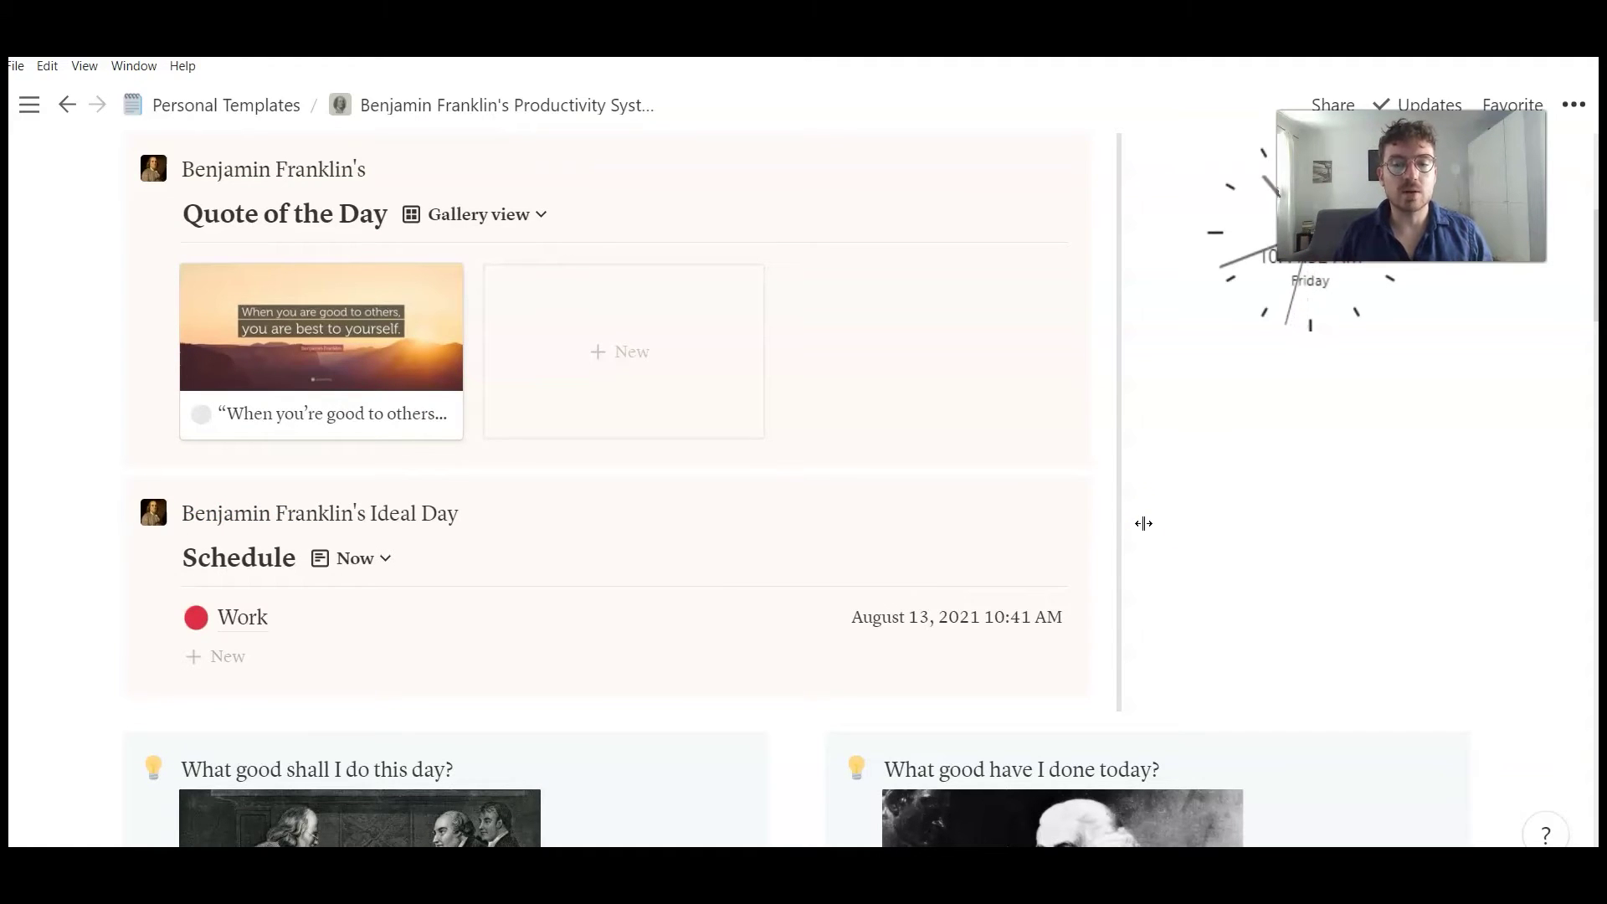
pyautogui.click(1109, 595)
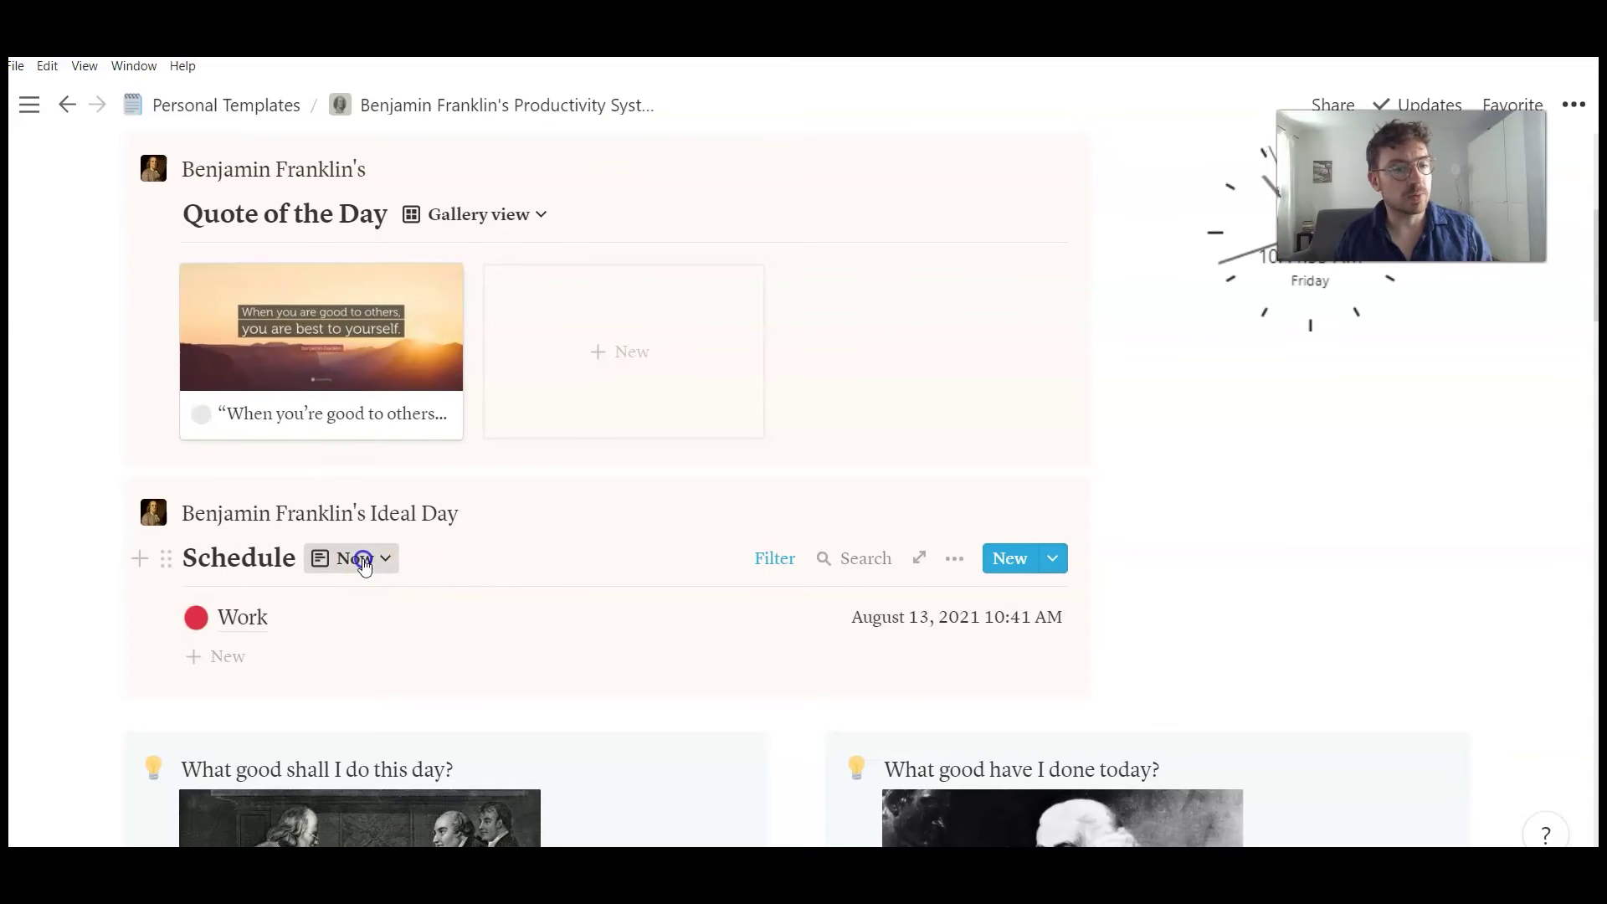
pyautogui.click(363, 559)
# Switch the Schedule back to All Hours and scroll past it to the Morning and Evening Question databases
pyautogui.click(291, 318)
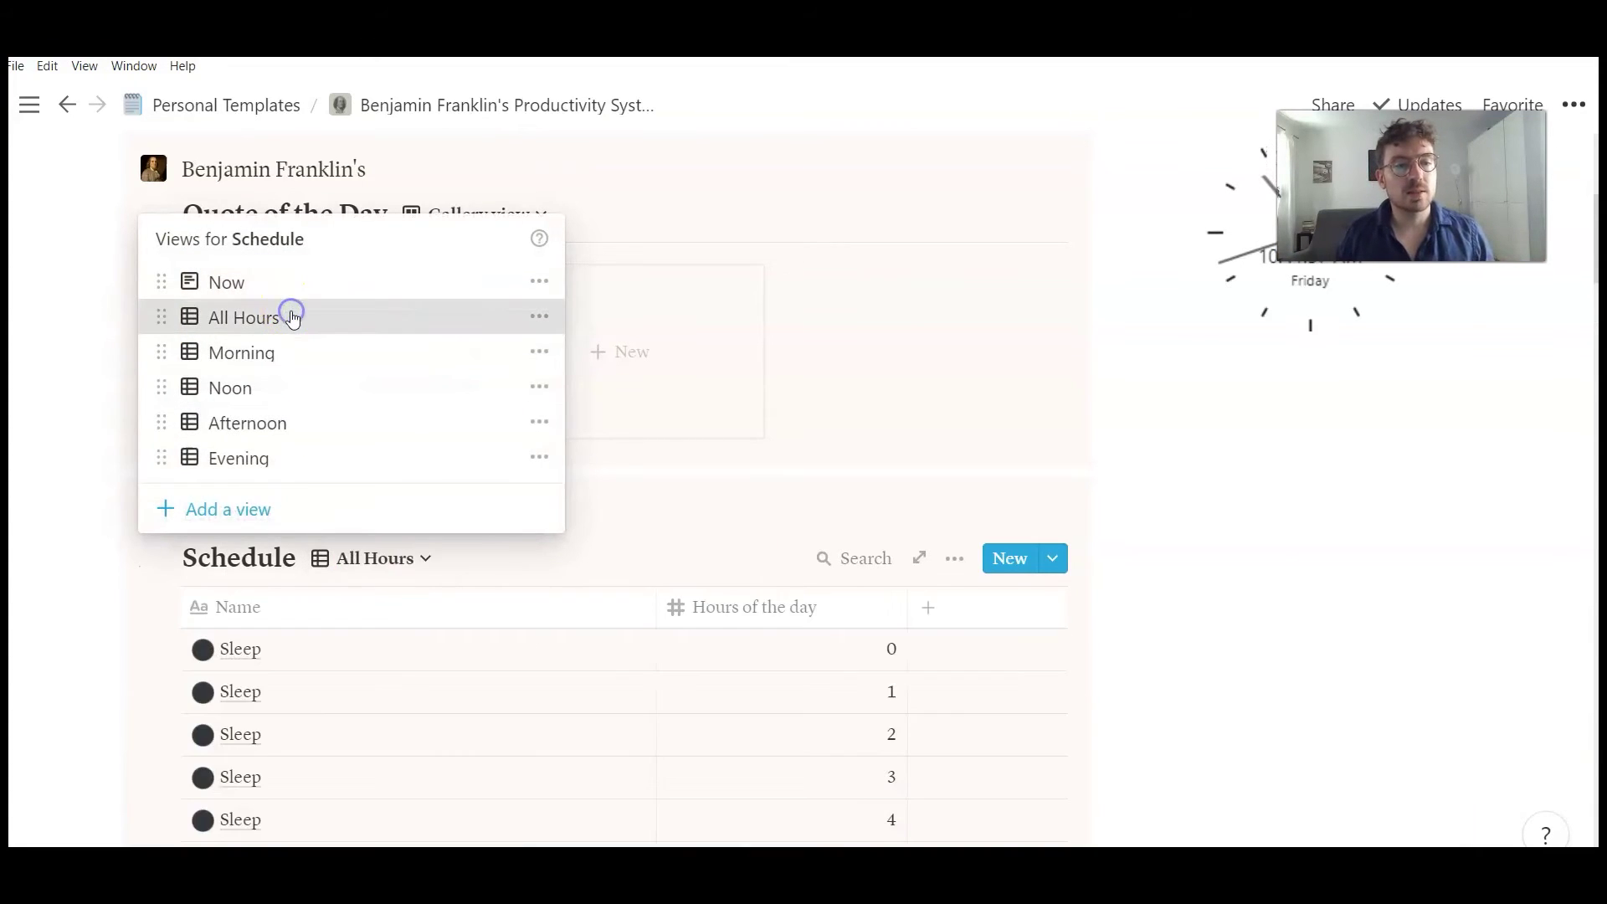
pyautogui.scroll(-3, 881, 521)
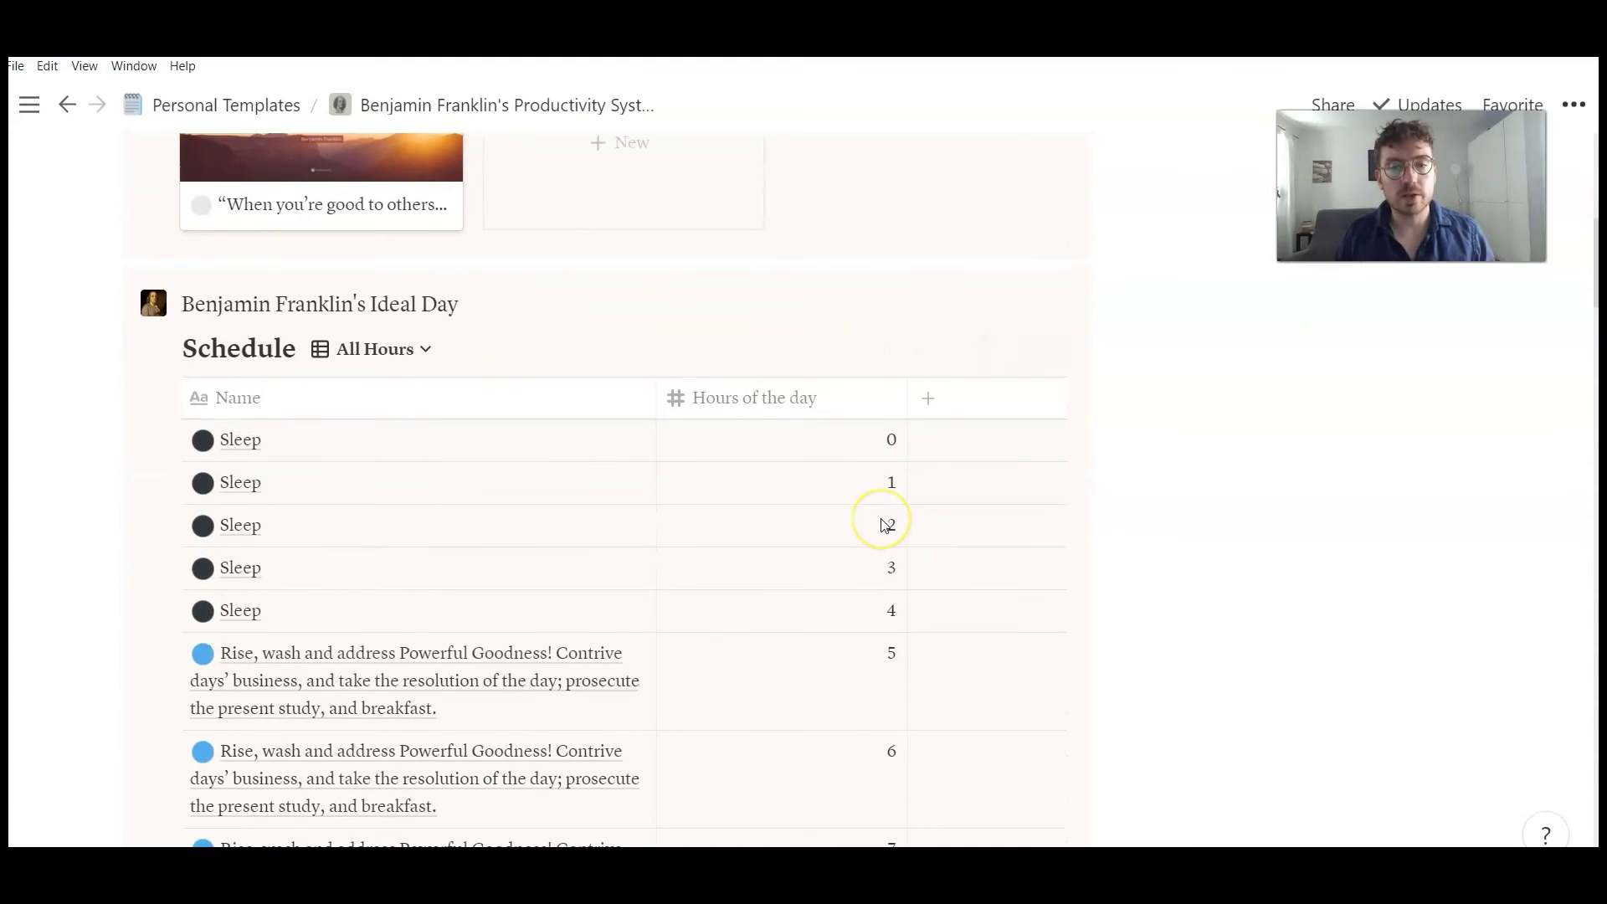
pyautogui.scroll(-5, 886, 525)
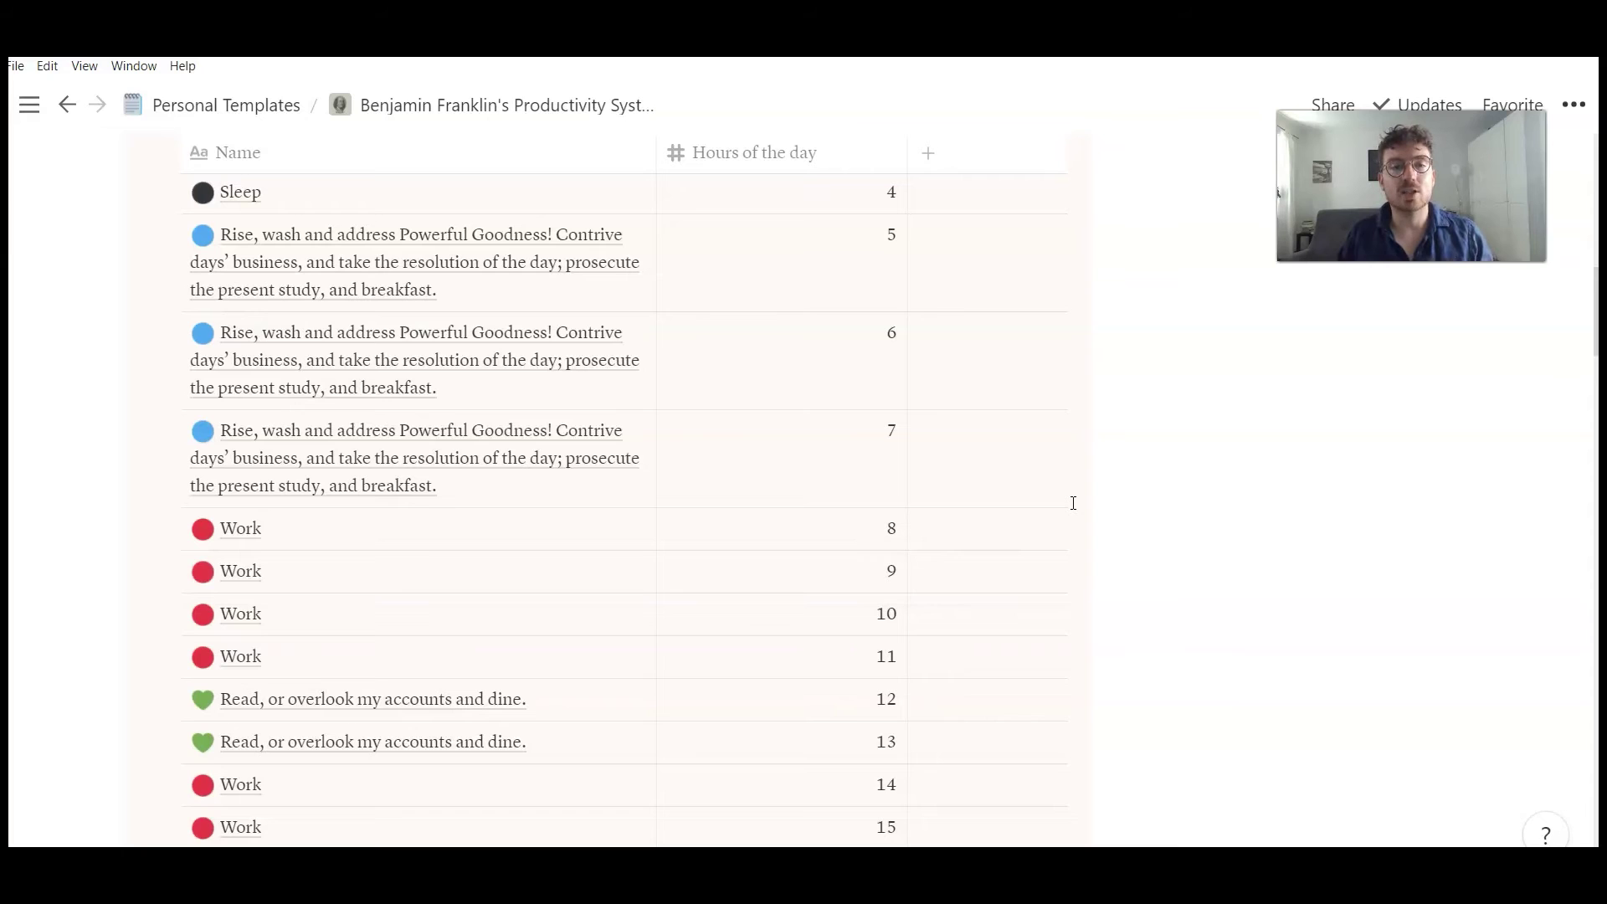
pyautogui.scroll(-10, 1030, 527)
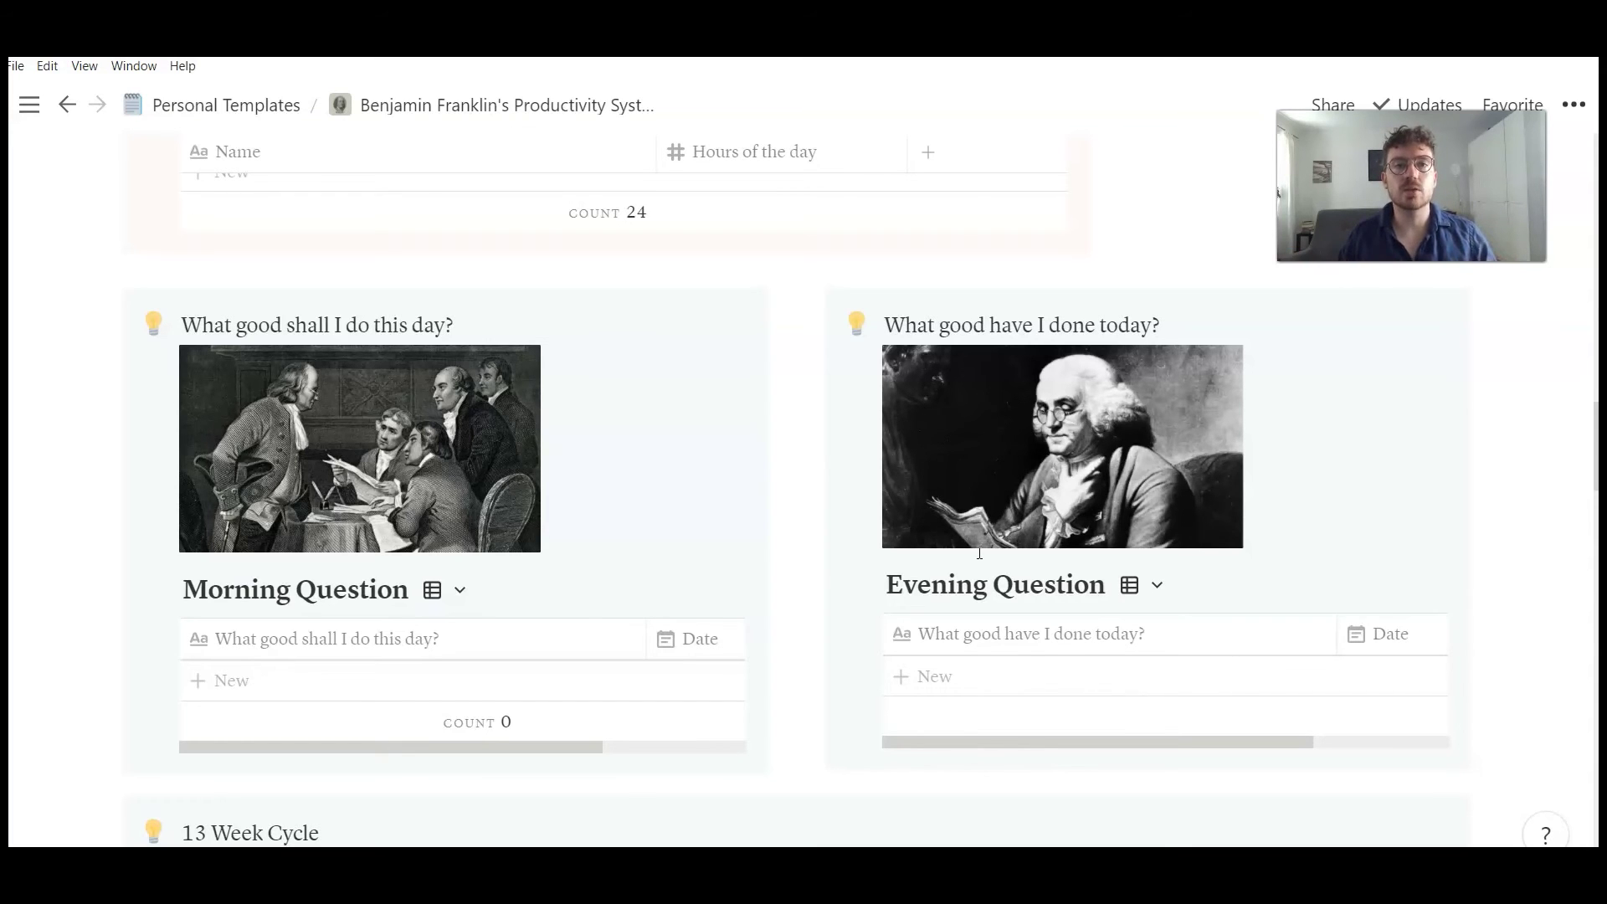
# Scroll down to the 13 Week Cycle section listing Week 1 through Week 13
pyautogui.scroll(-8, 933, 556)
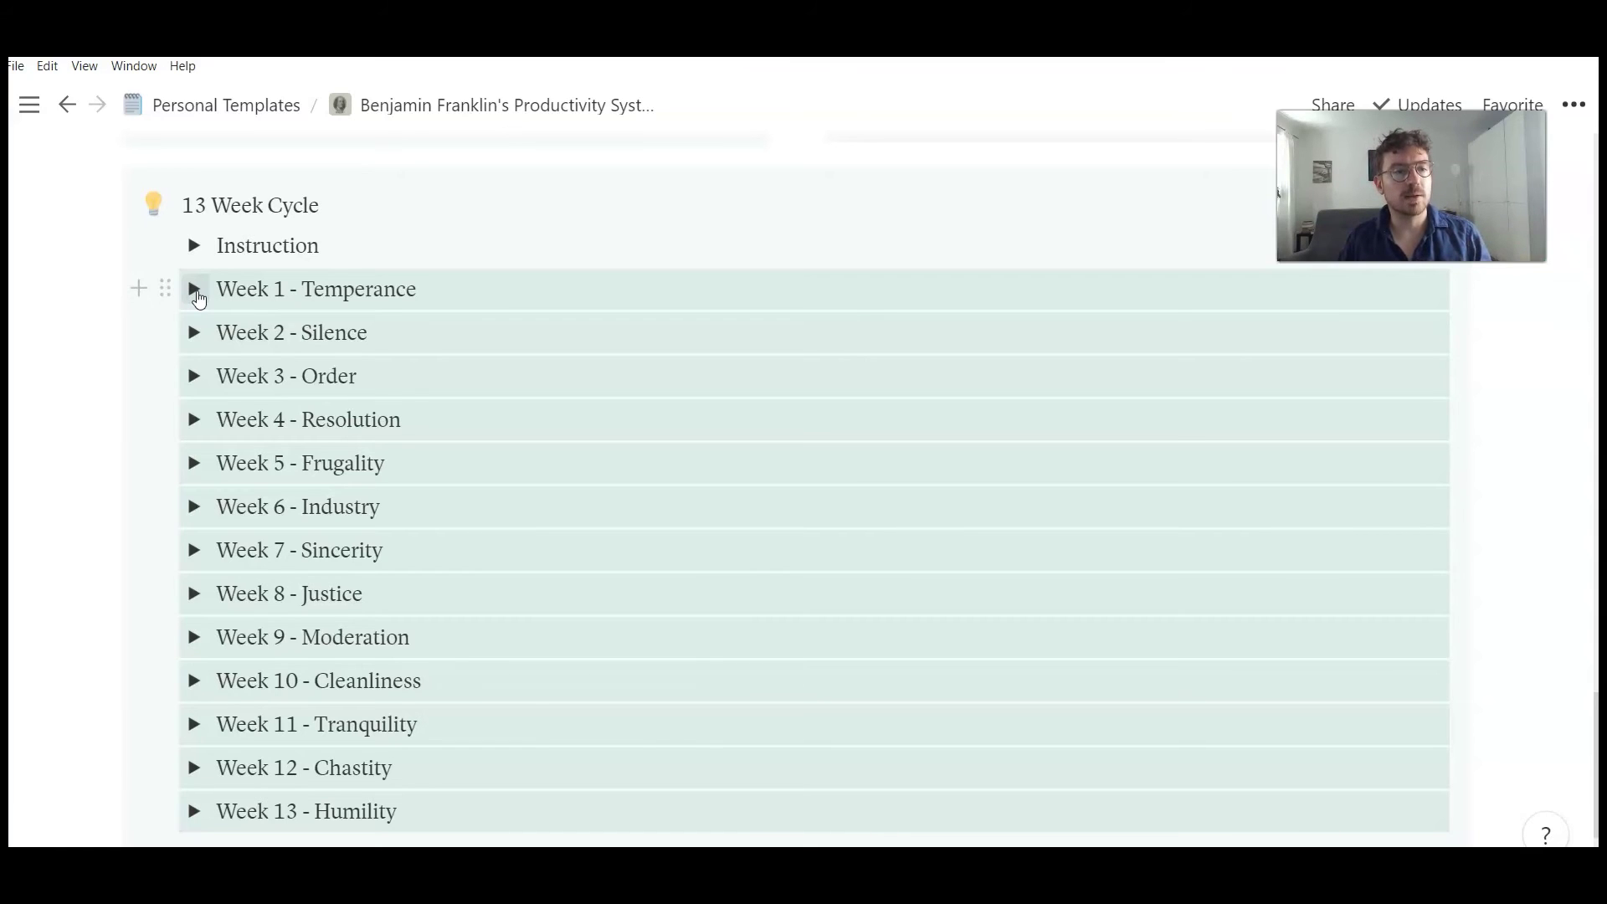
# Expand Week 1 - Temperance to reveal its quote and daily 13-virtue checkbox table
pyautogui.click(196, 293)
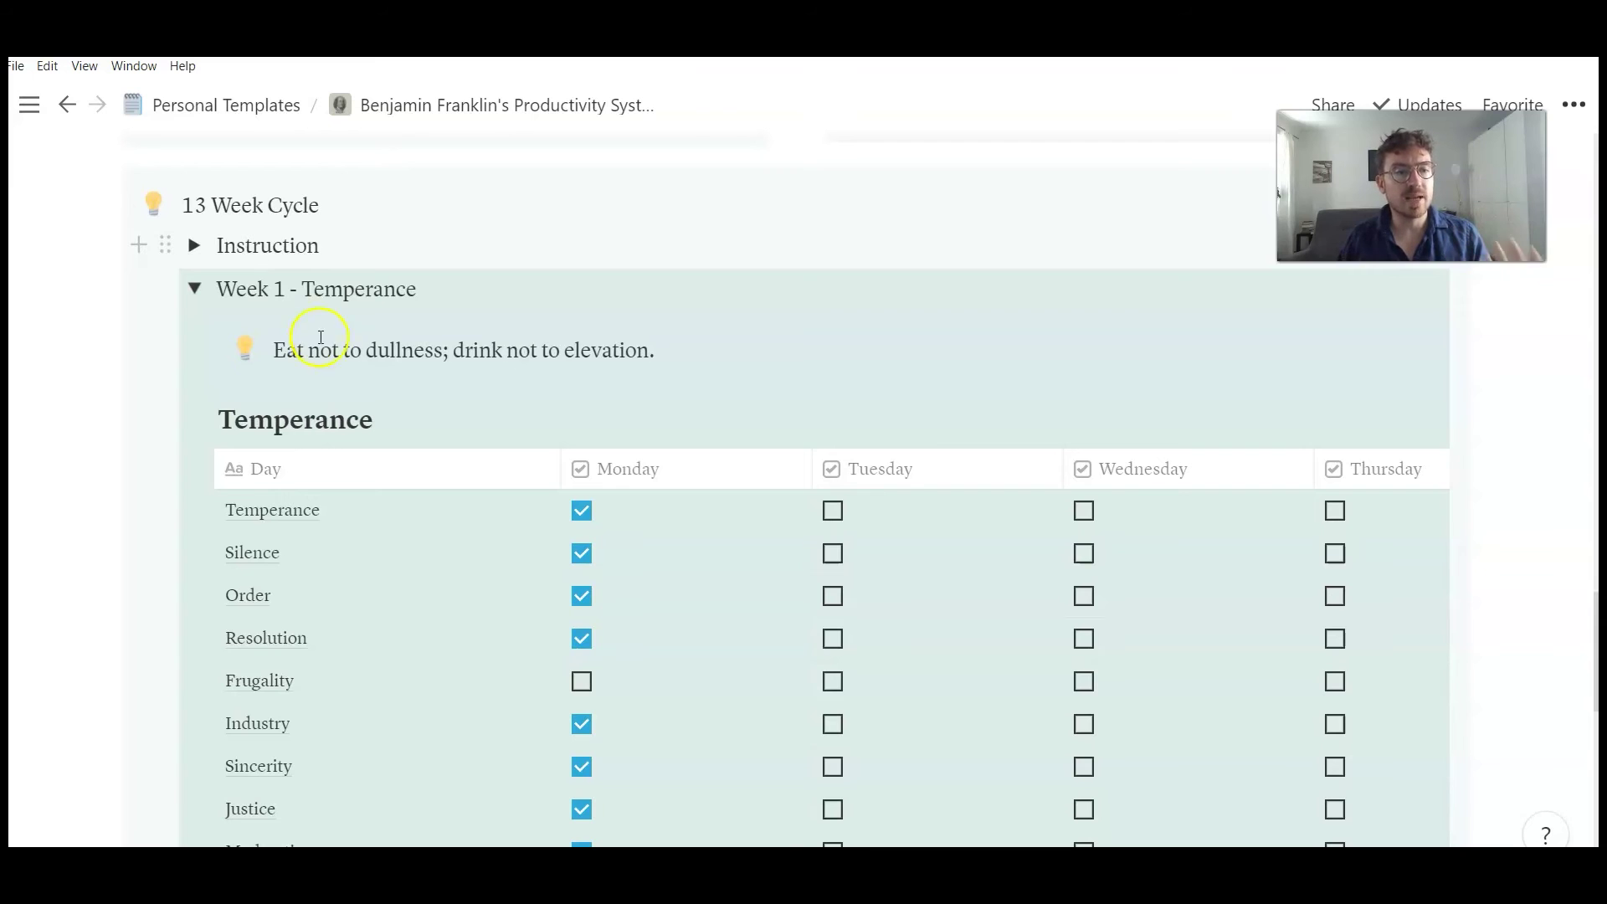
pyautogui.scroll(-9, 341, 427)
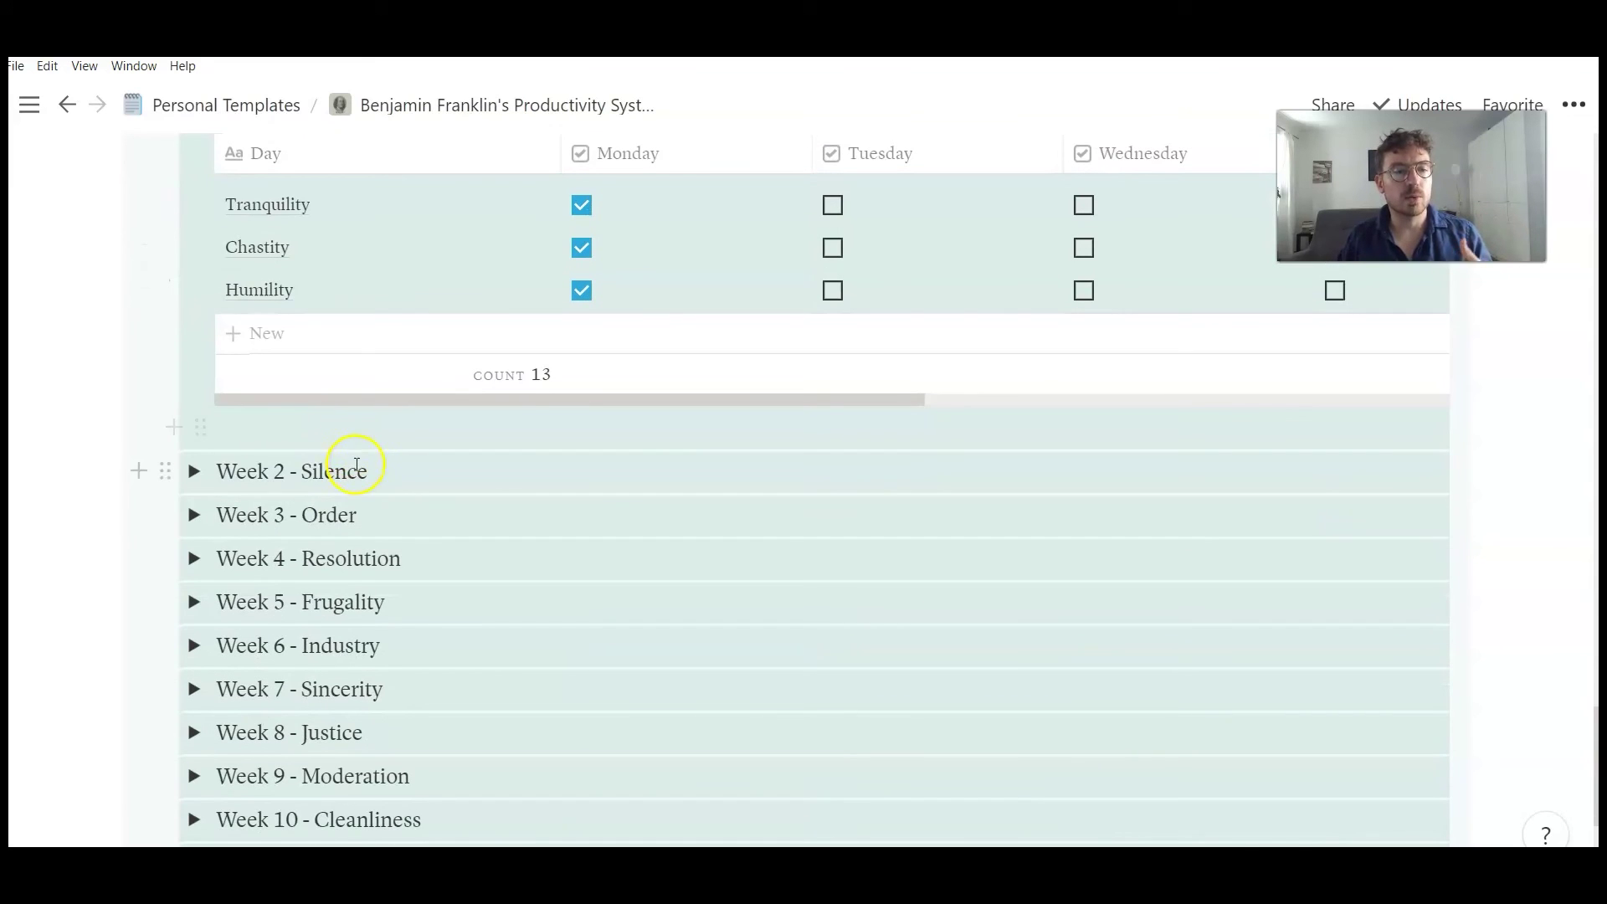
# Expand Week 2 - Silence and look over its quote and Monday-ticked virtue checklist
pyautogui.click(194, 472)
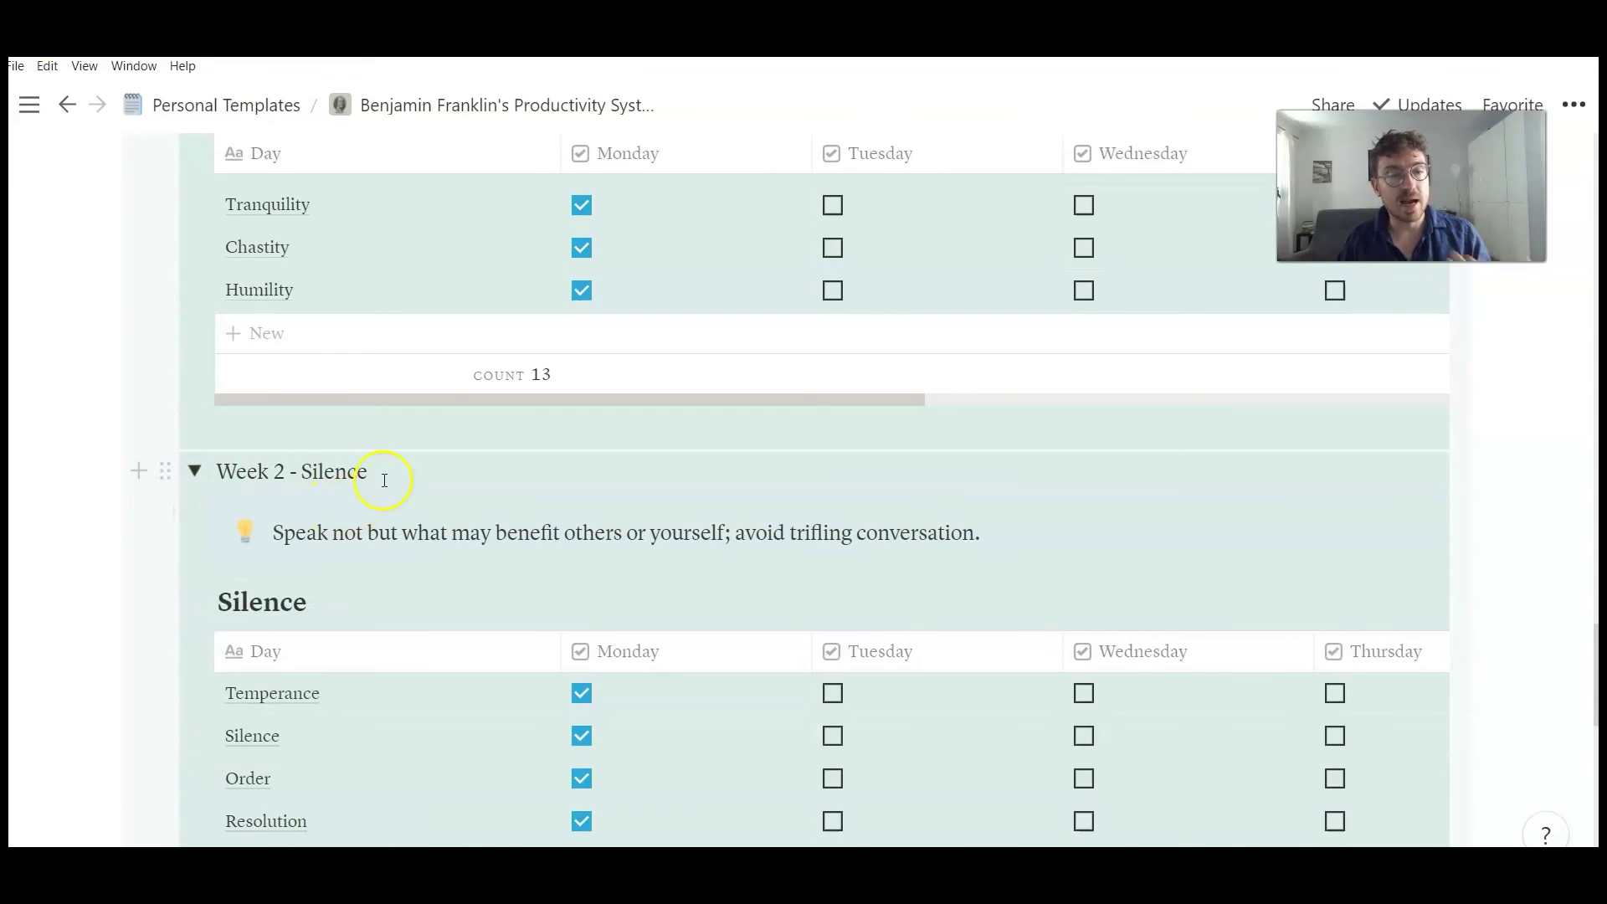
pyautogui.scroll(-10, 384, 484)
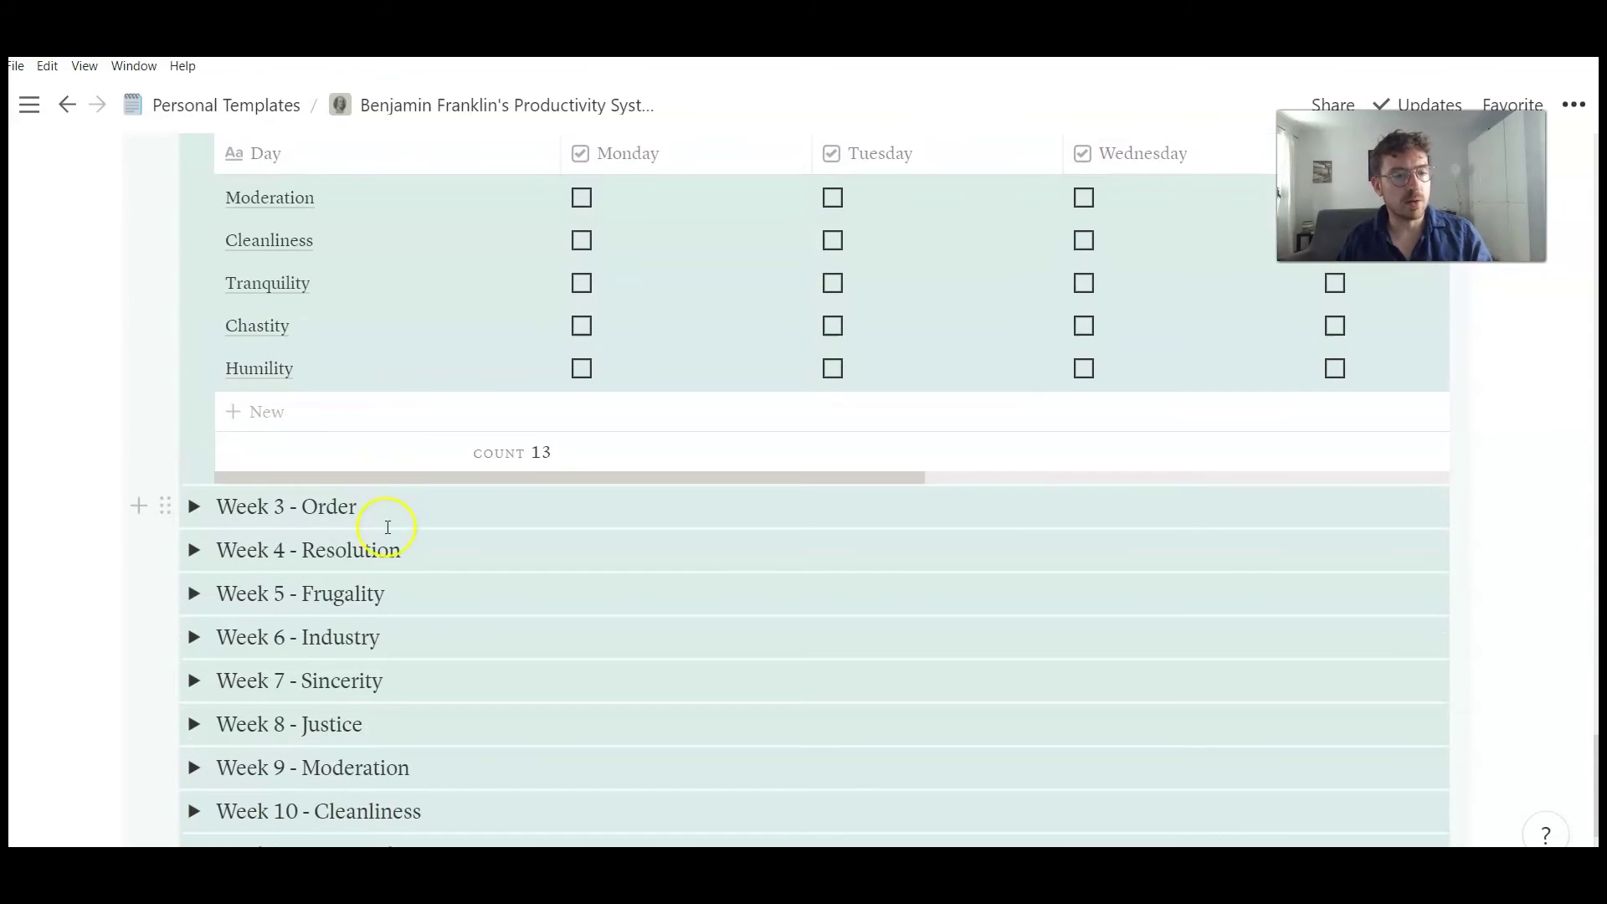
pyautogui.scroll(-2, 393, 619)
pyautogui.scroll(-3, 393, 632)
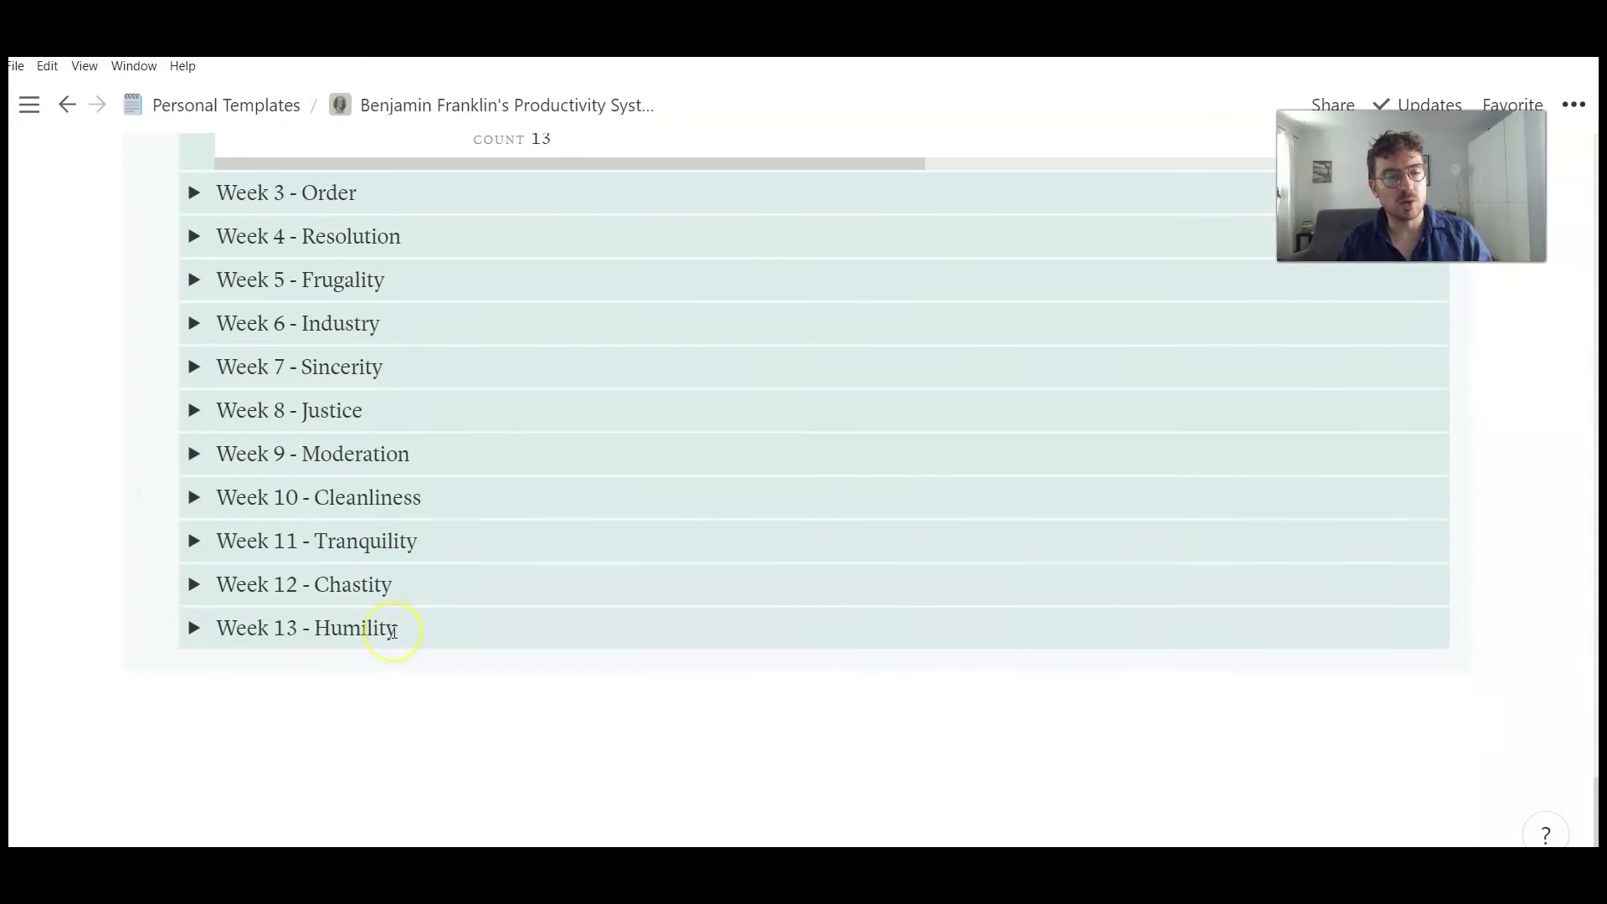
pyautogui.scroll(13, 394, 632)
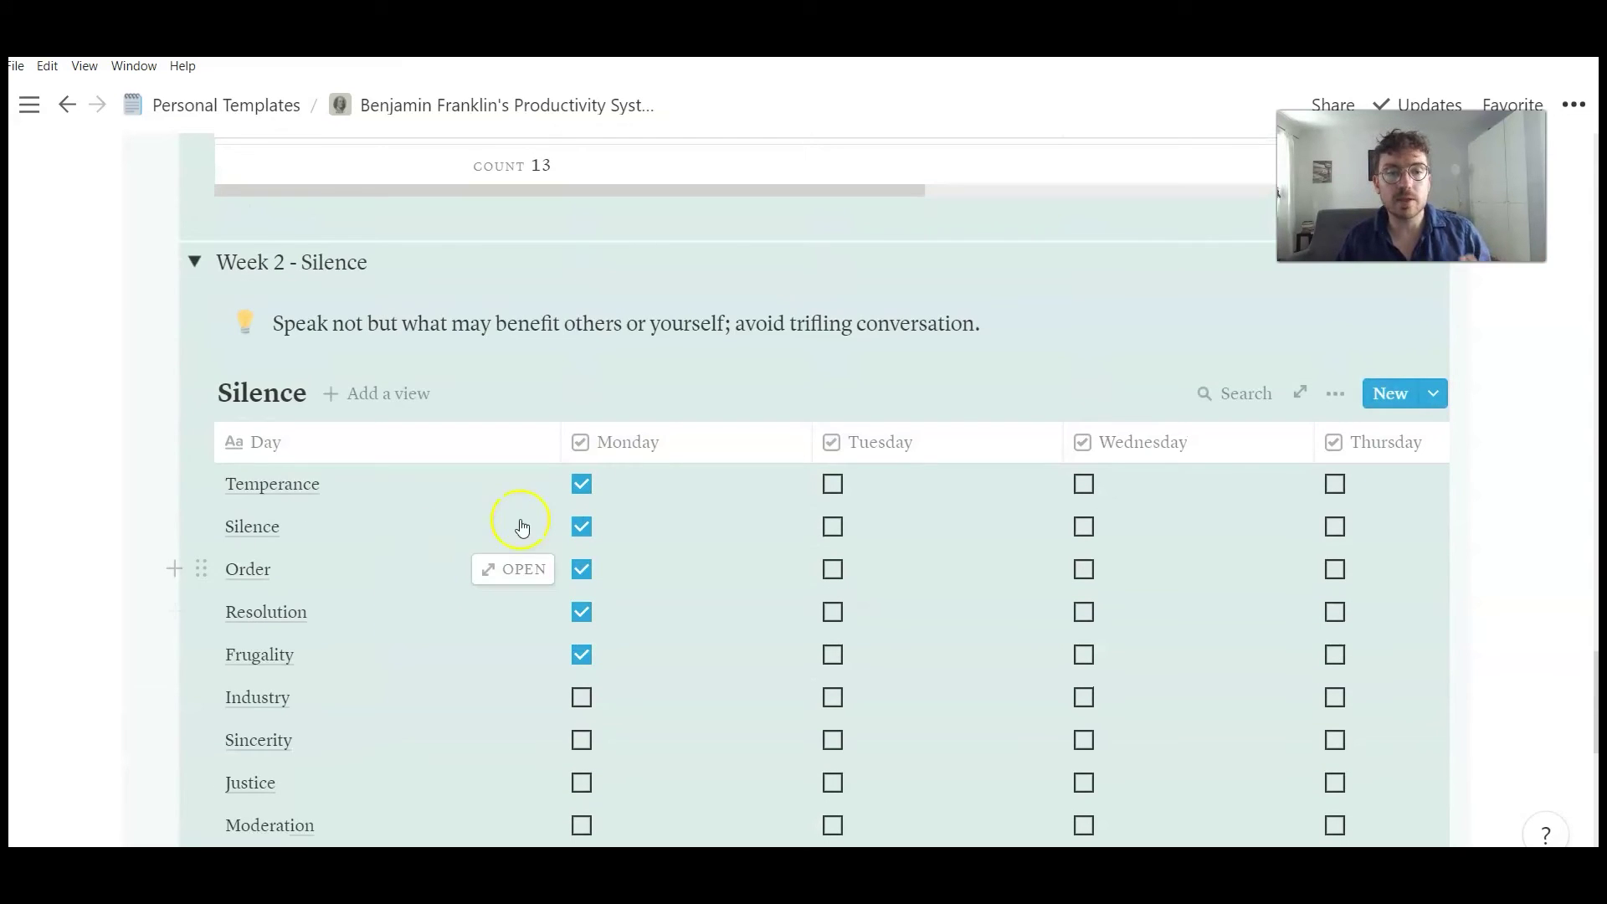
pyautogui.scroll(-2, 526, 527)
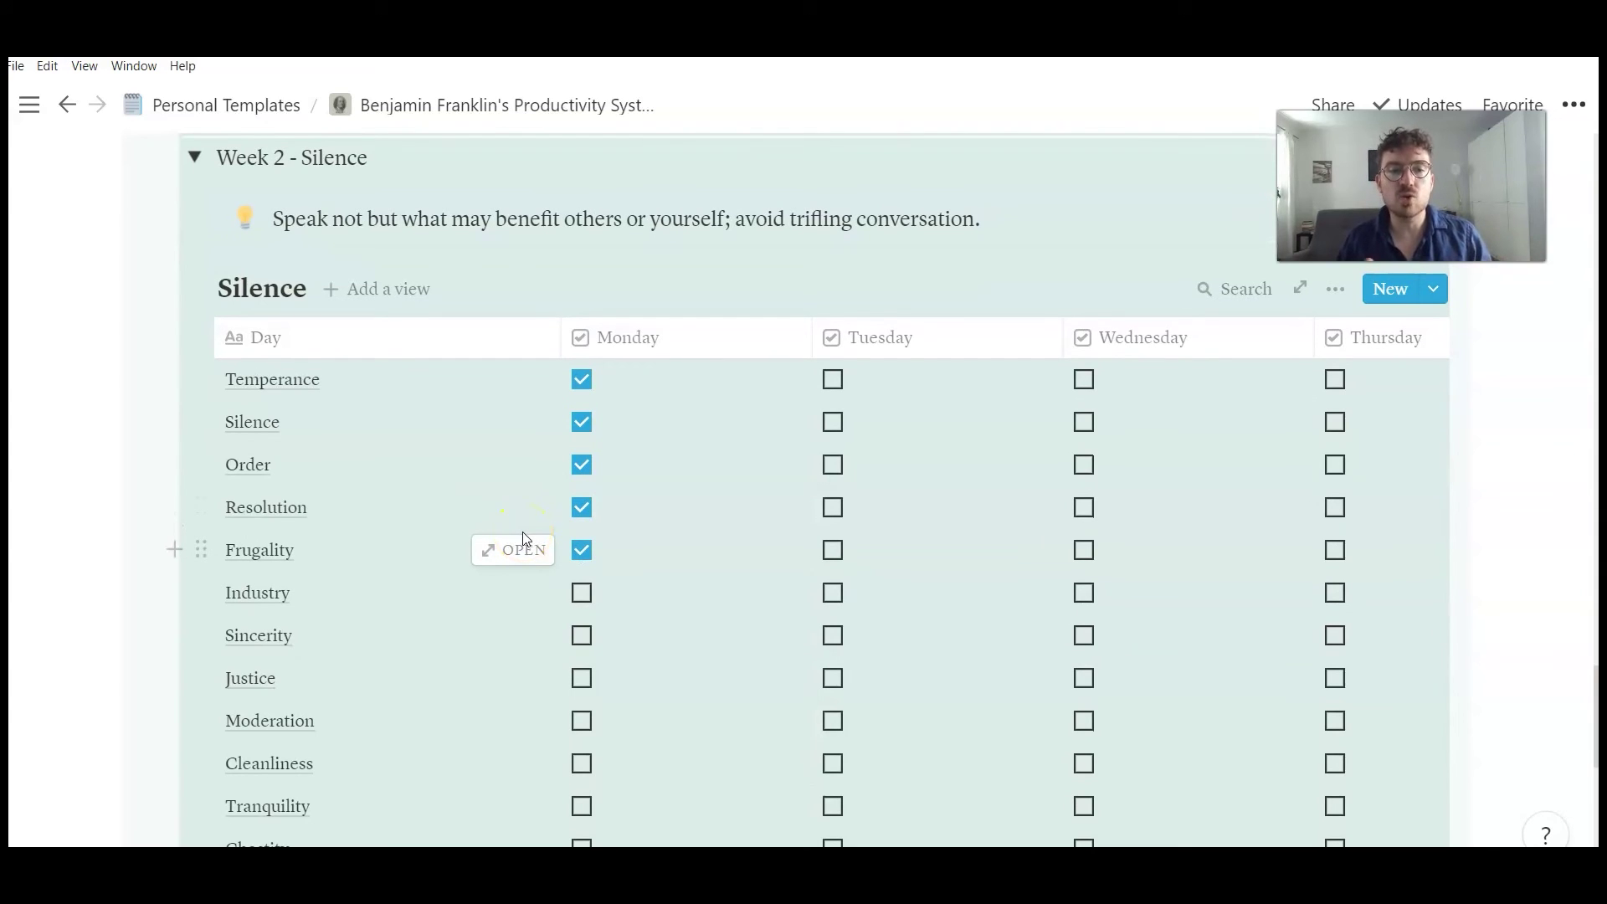
pyautogui.scroll(5, 461, 350)
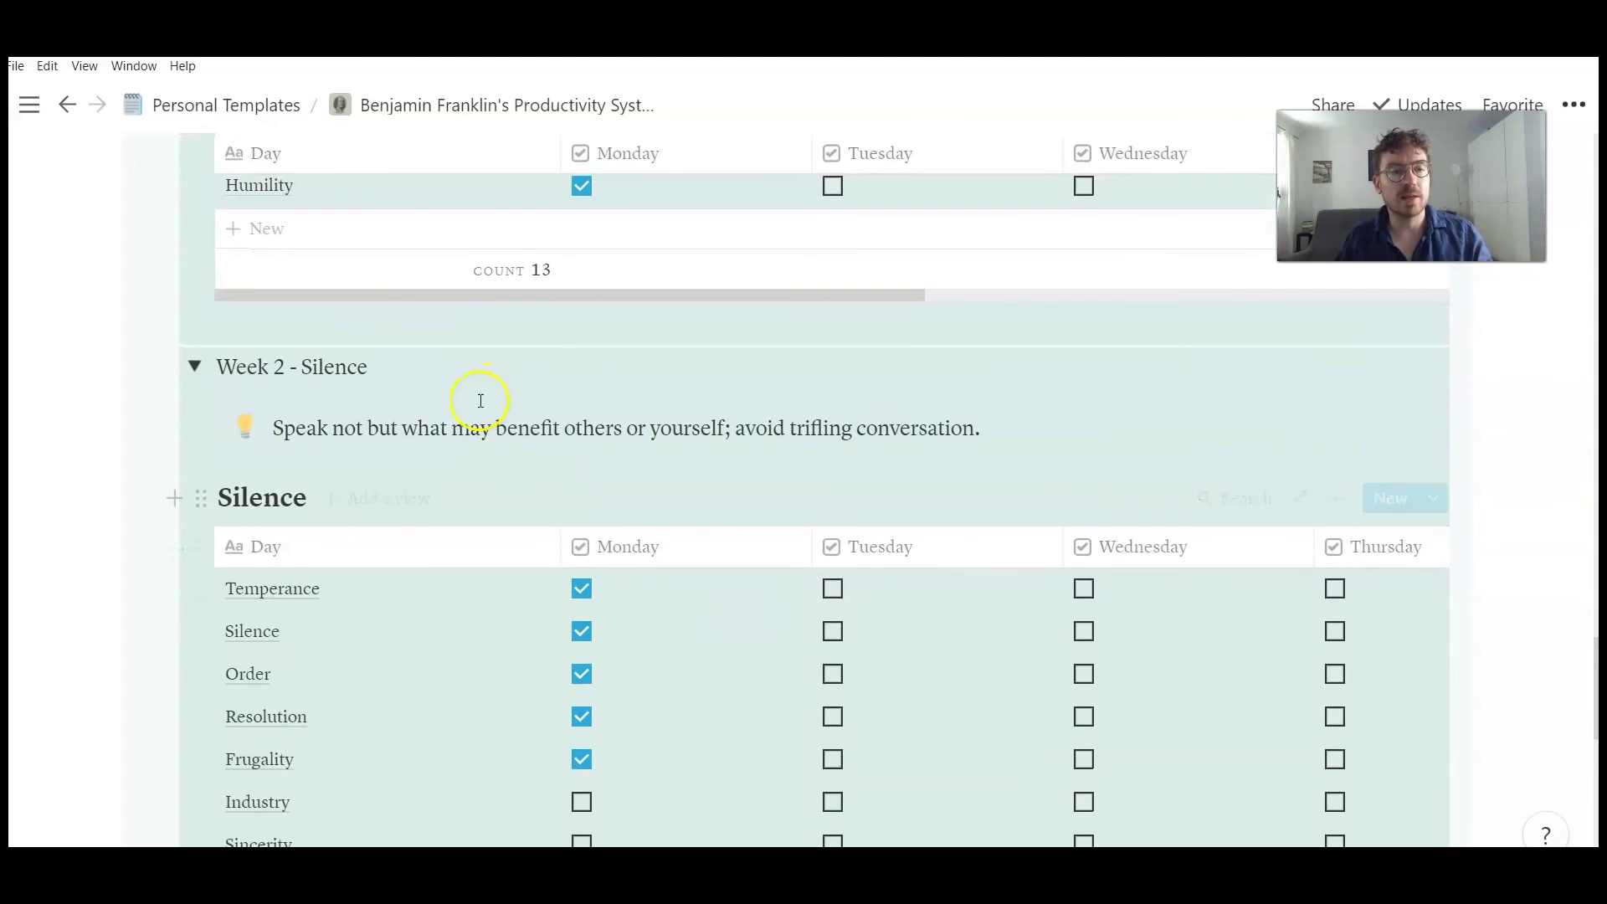
pyautogui.scroll(-2, 593, 610)
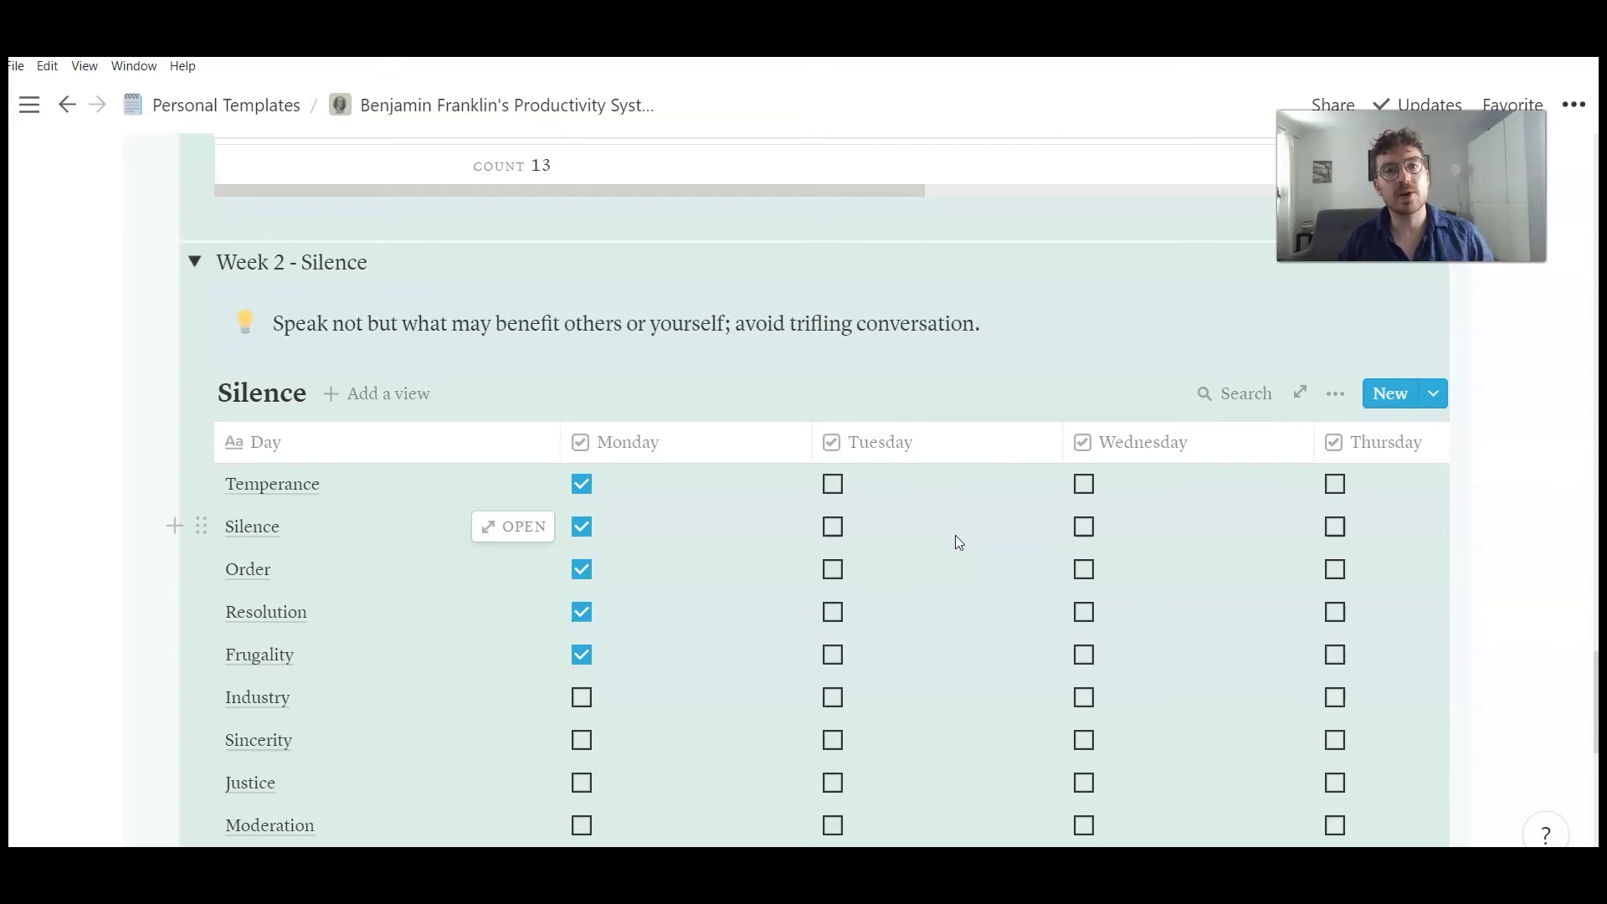
pyautogui.scroll(-3, 956, 535)
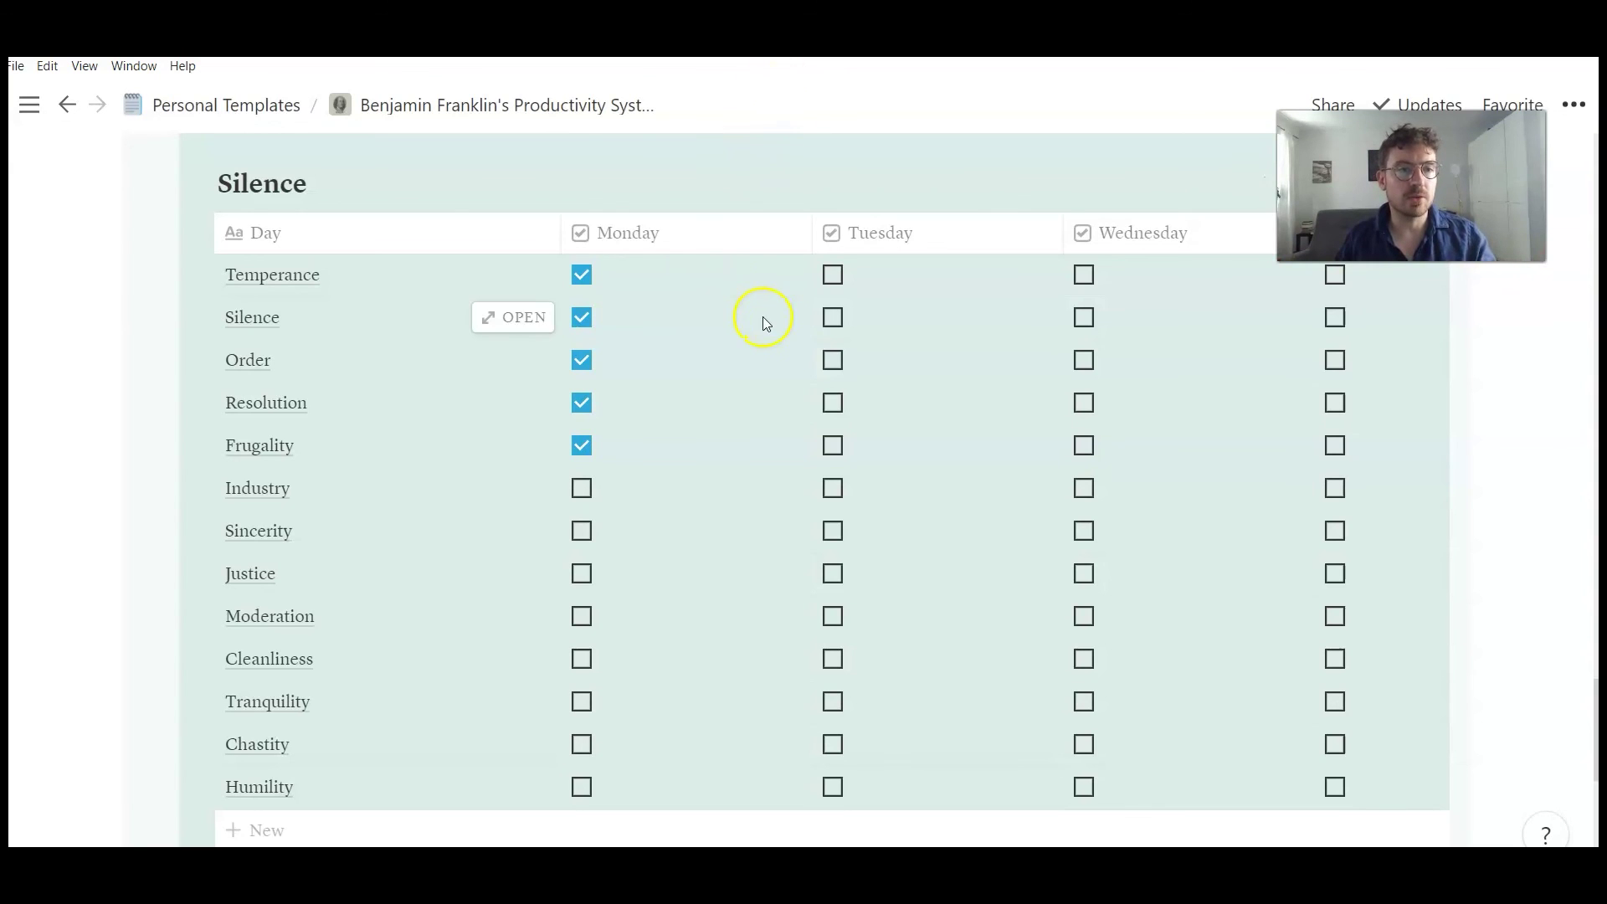
# Collapse the Week 1 - Temperance and Week 2 - Silence toggles so all thirteen weeks are folded
pyautogui.scroll(3, 757, 322)
pyautogui.scroll(12, 741, 346)
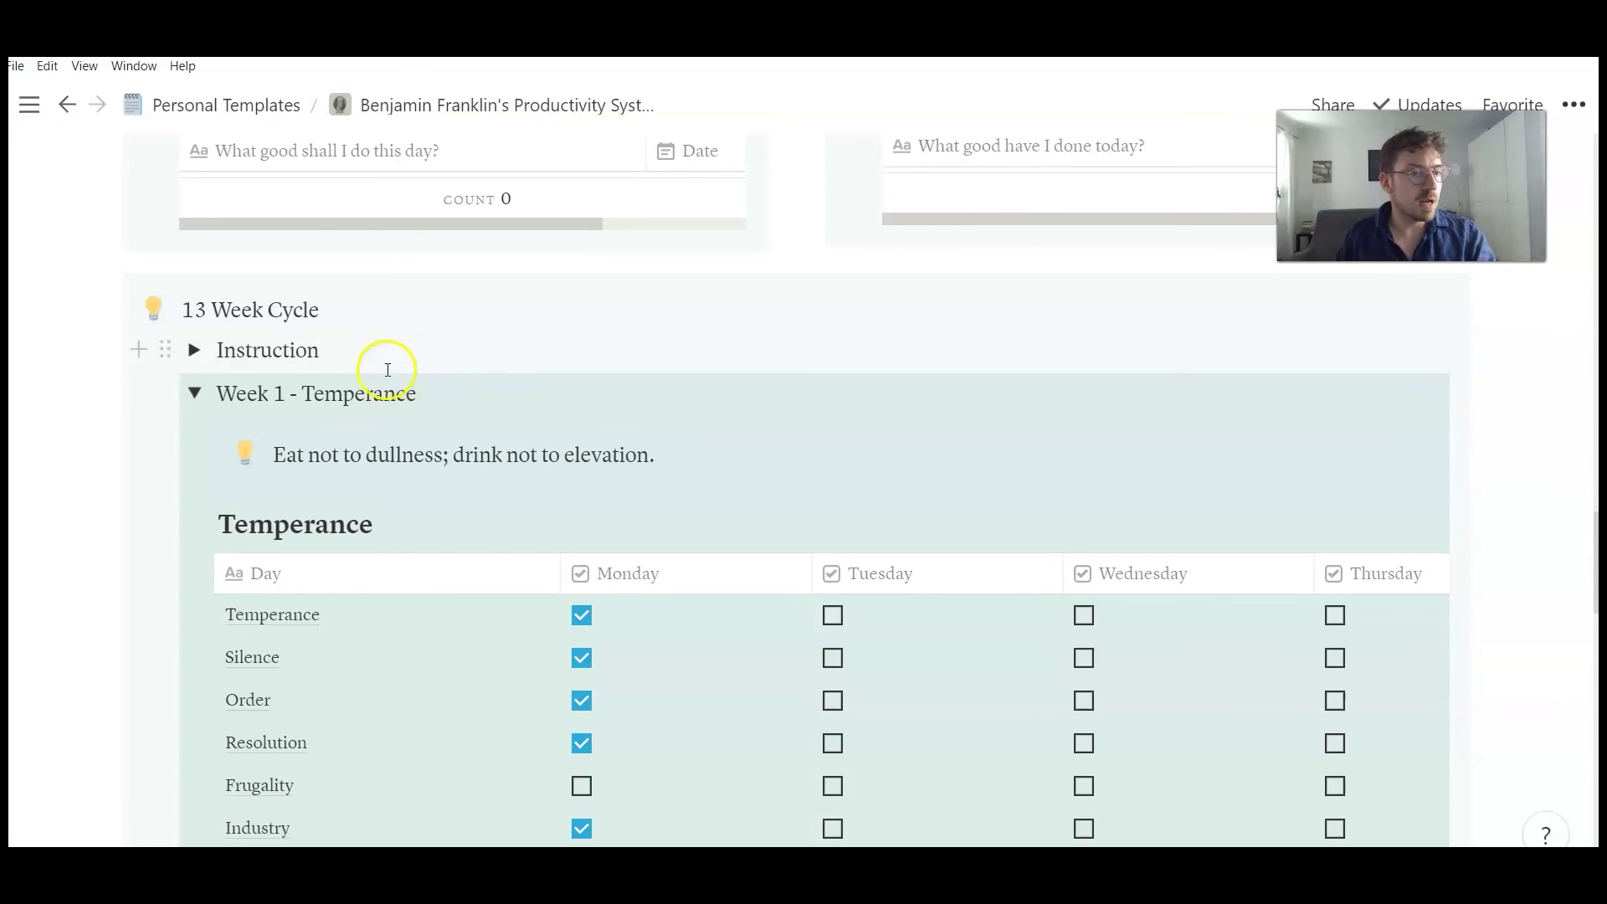
pyautogui.scroll(-4, 469, 370)
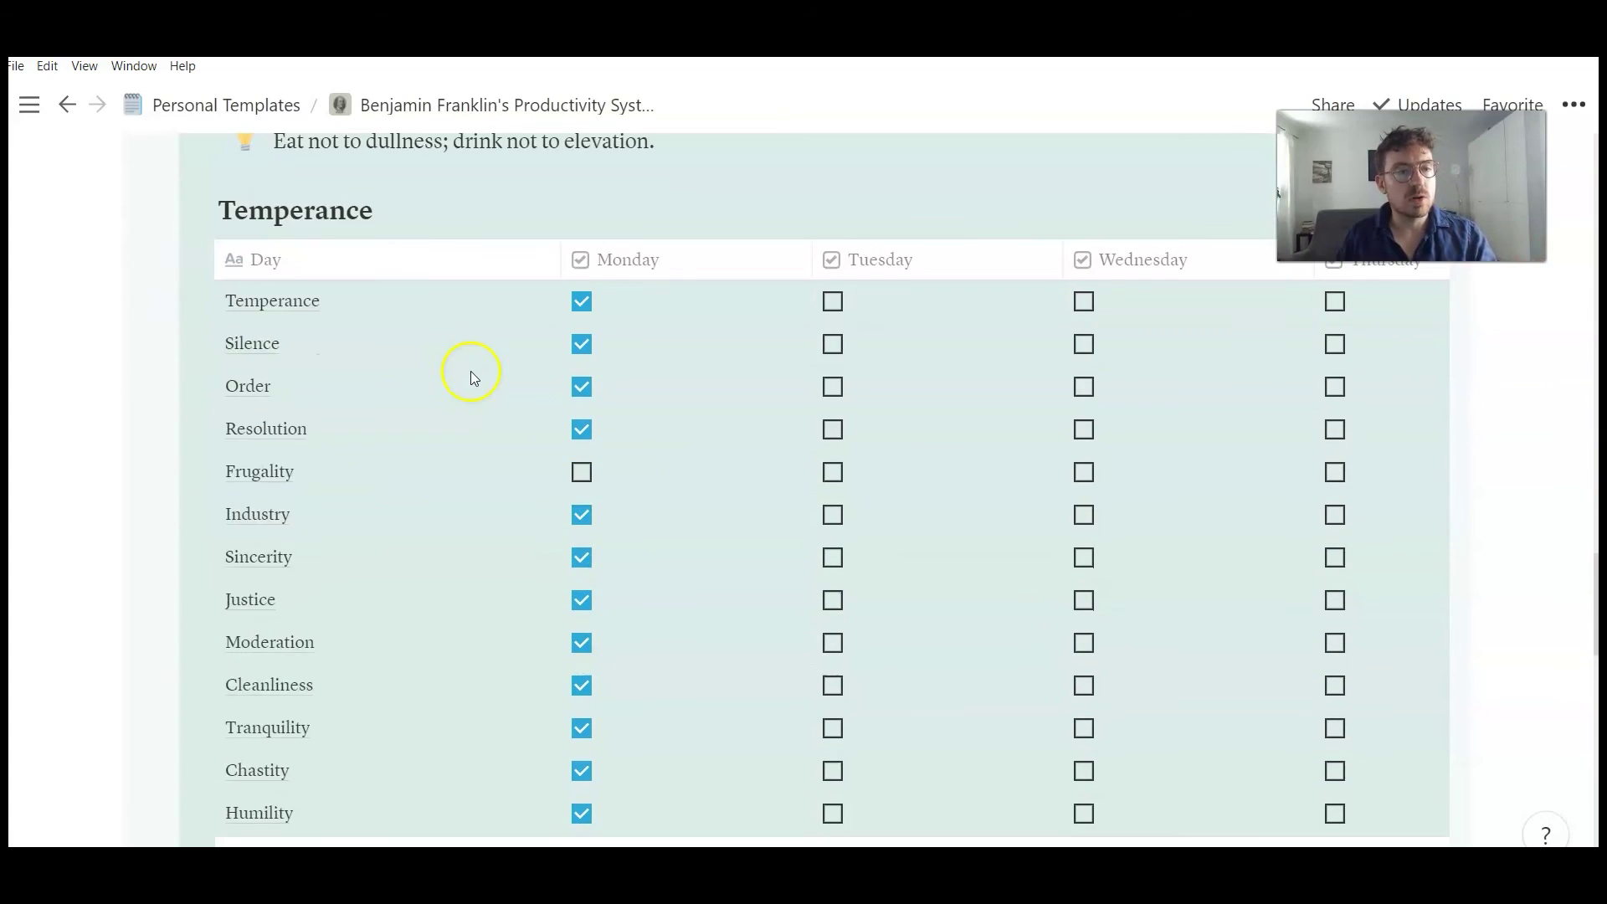
pyautogui.scroll(3, 419, 370)
pyautogui.click(196, 290)
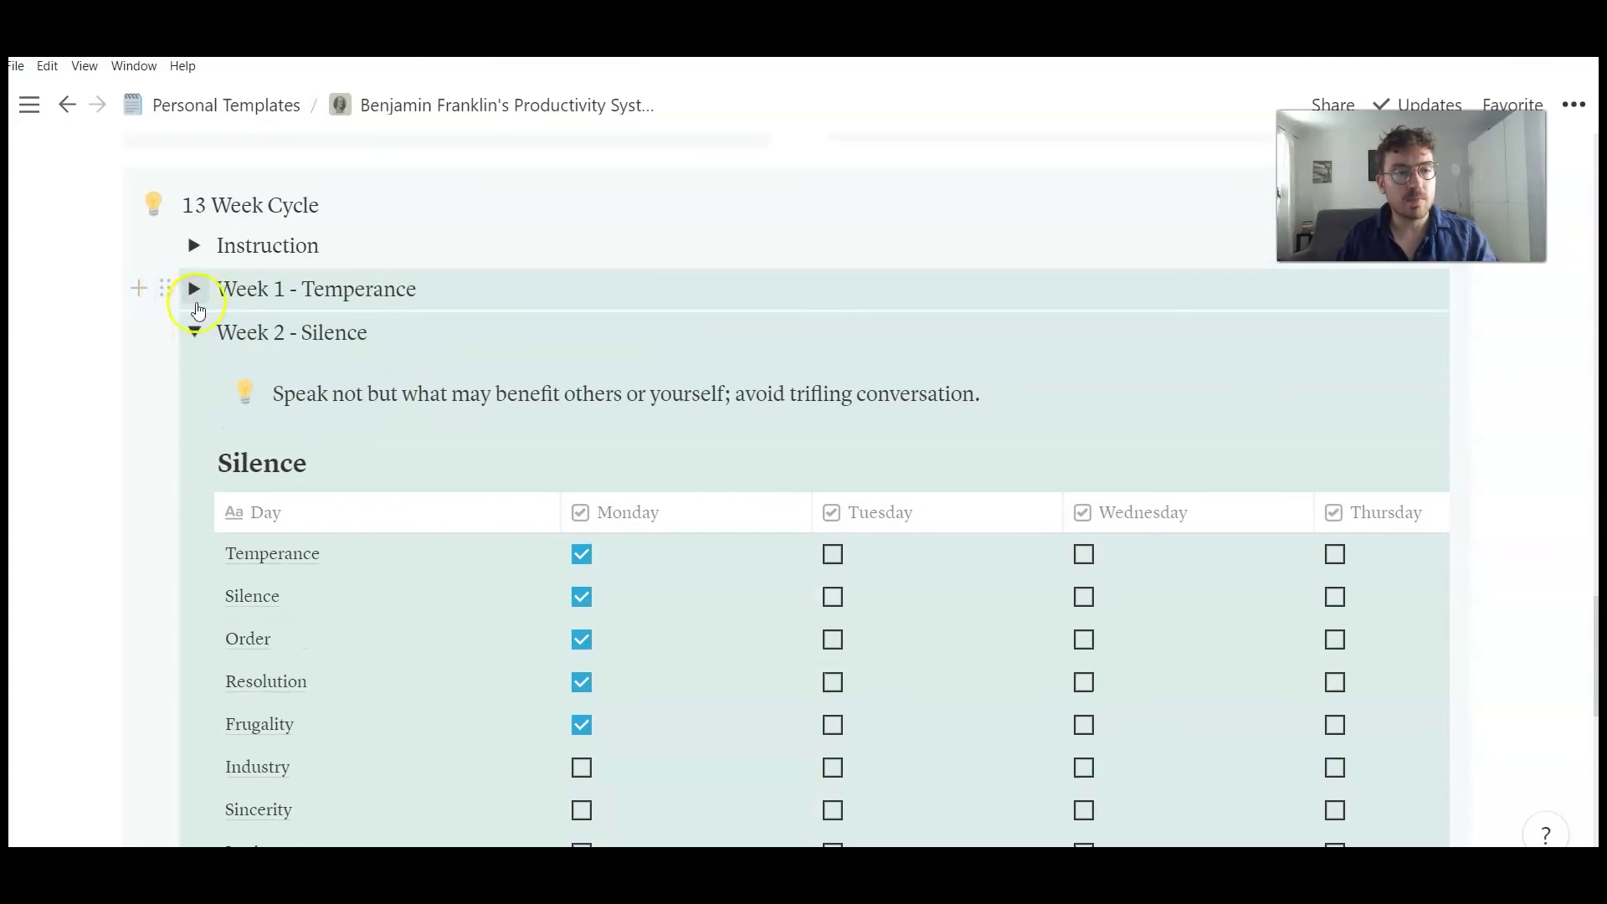
pyautogui.click(194, 330)
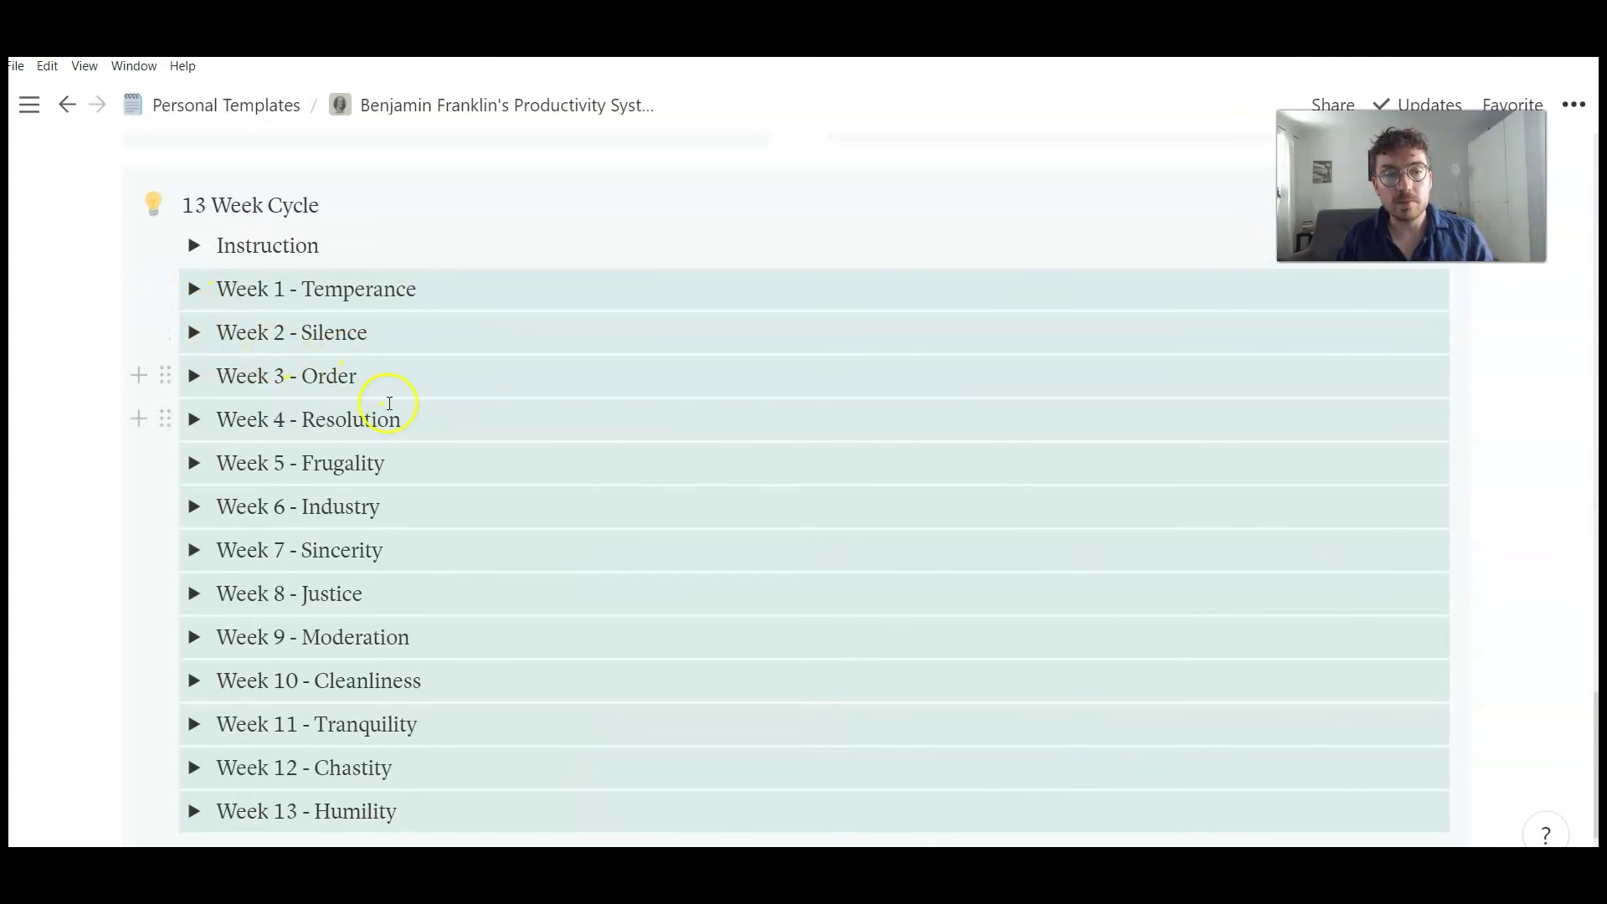
pyautogui.scroll(-4, 369, 564)
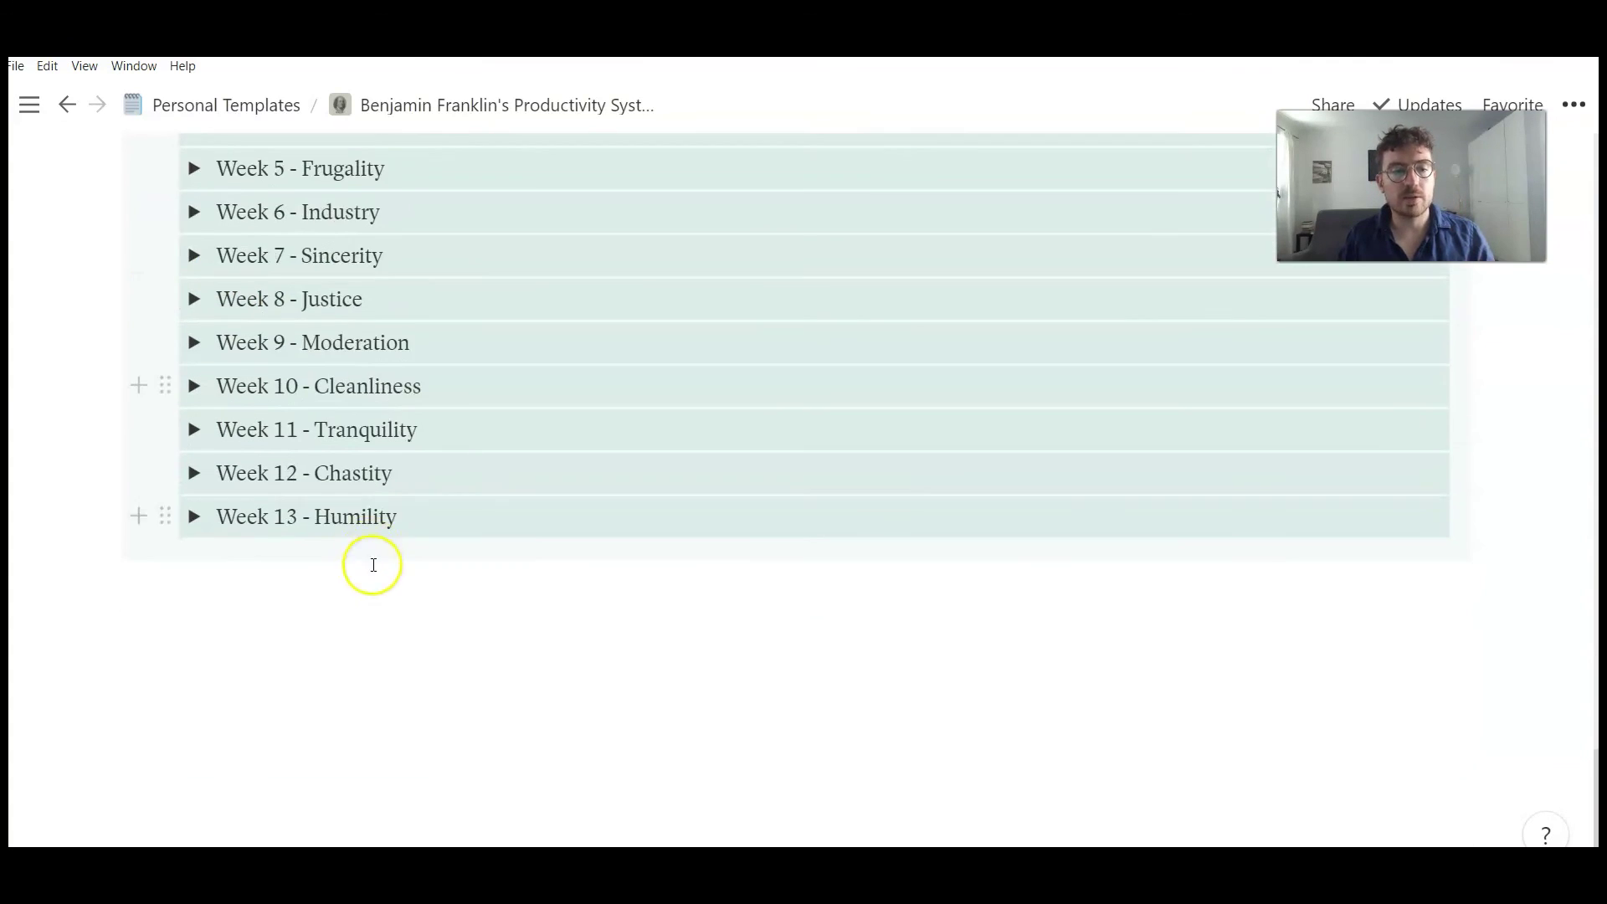
pyautogui.scroll(5, 374, 557)
pyautogui.scroll(3, 374, 558)
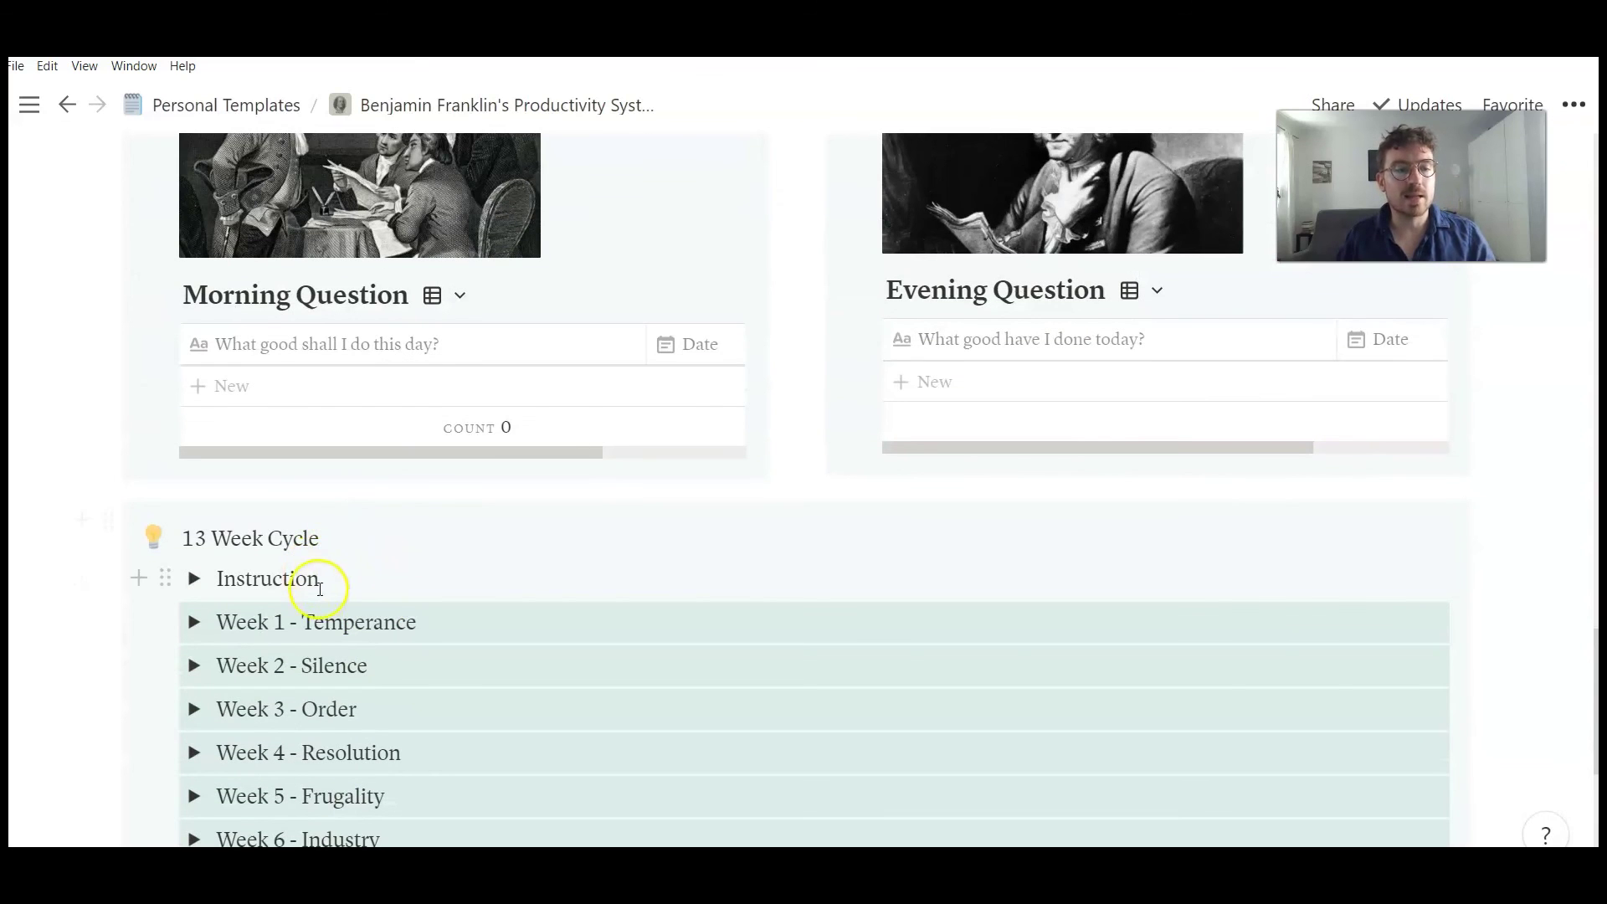
pyautogui.scroll(-4, 335, 605)
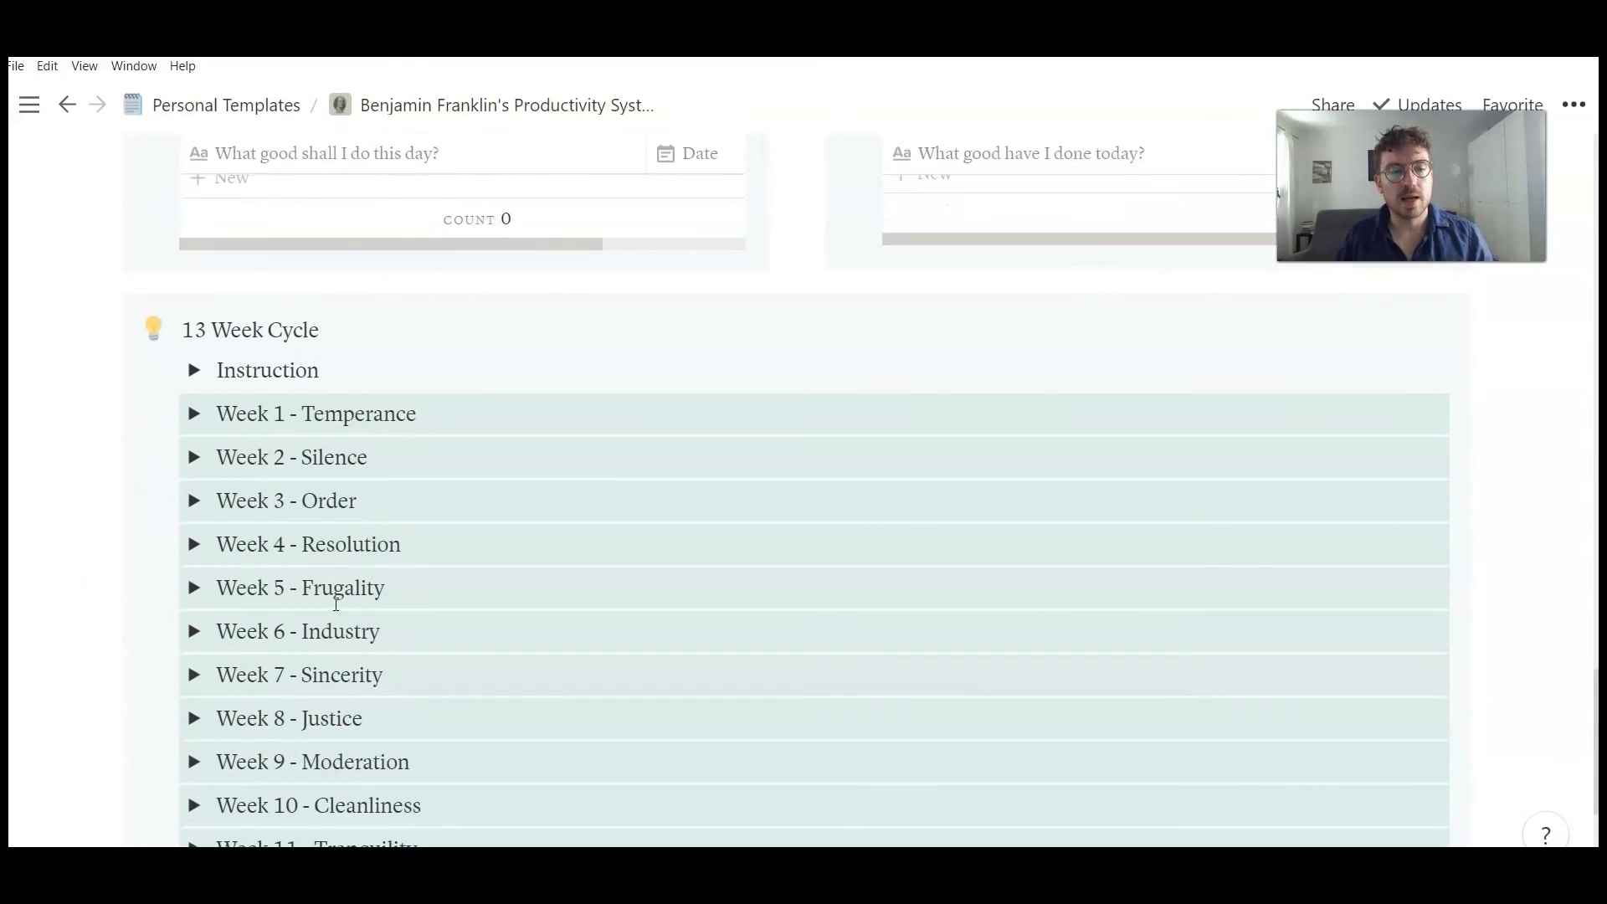
pyautogui.click(339, 600)
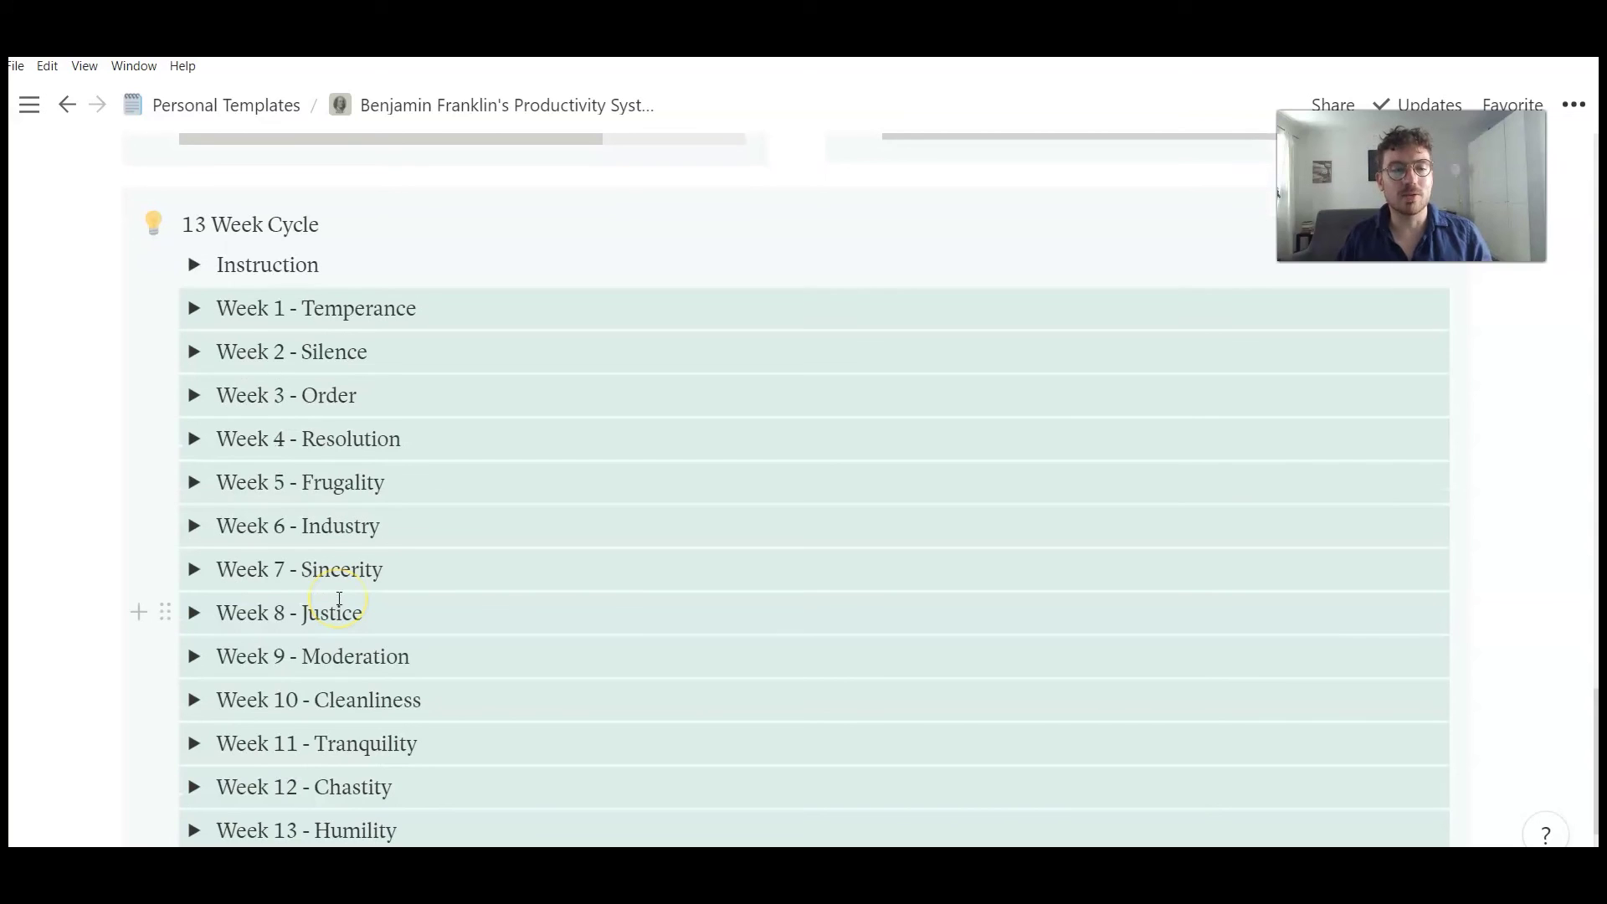